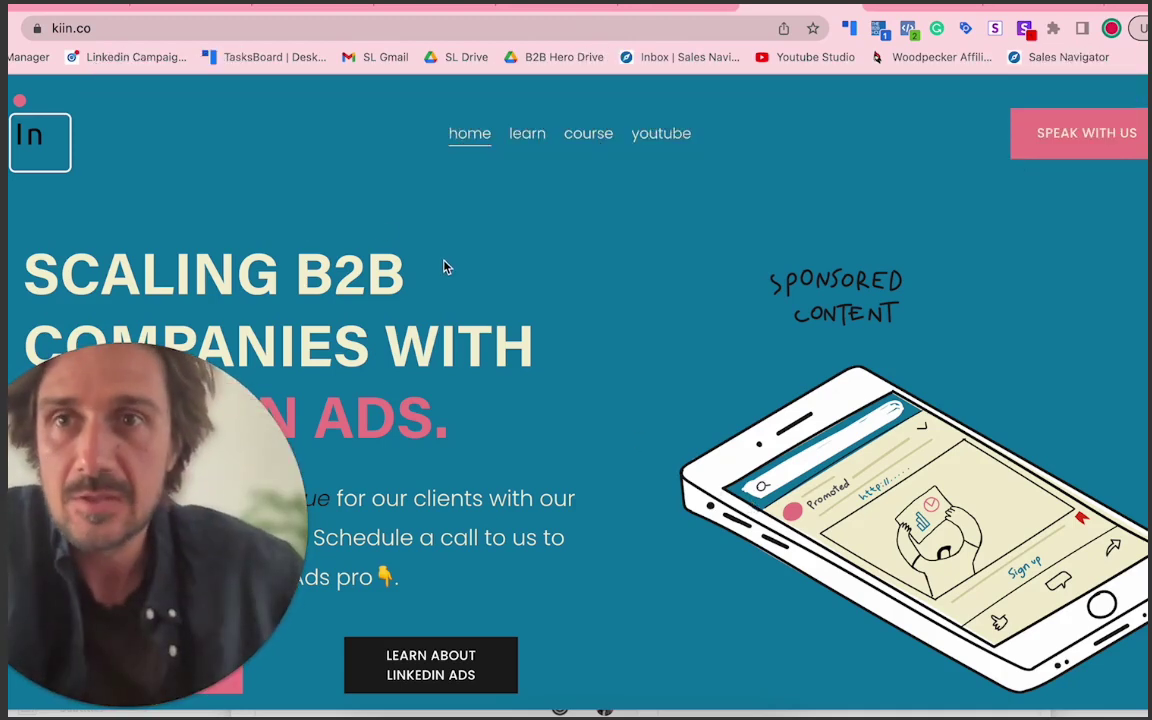
Switch from the kiin.co site to the snov.io homepage tab.
click(71, 6)
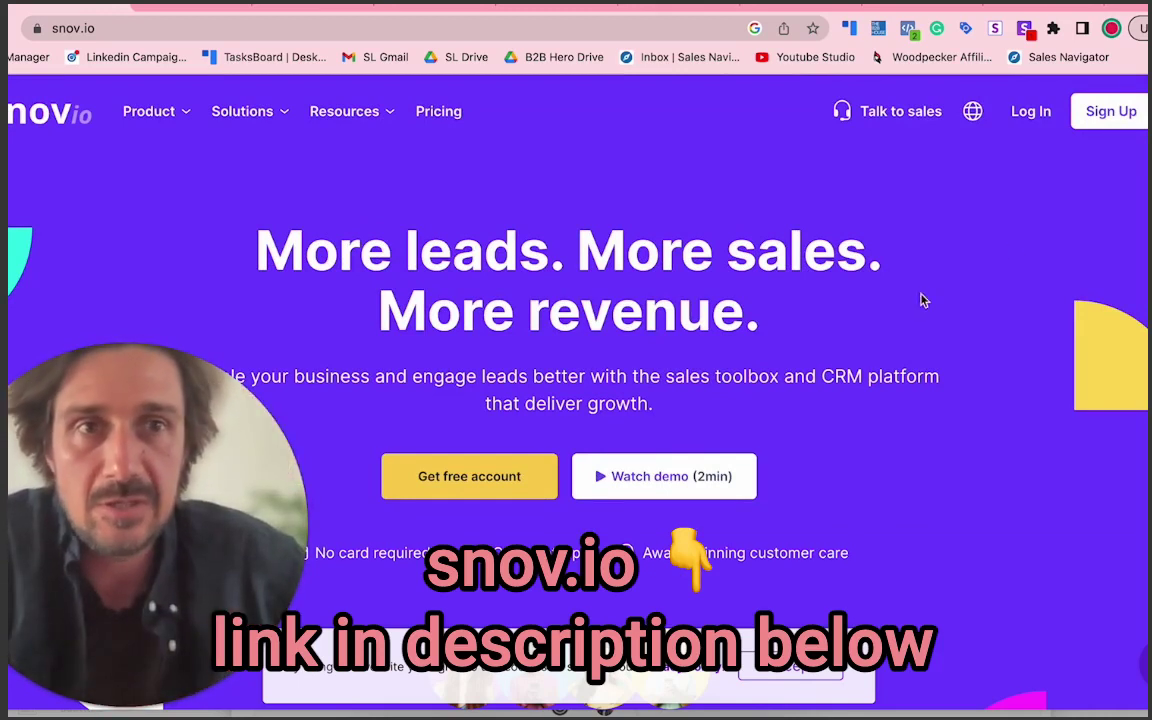
Review Snov.io's $0, $30, $75 and $999 monthly plans, then go to the b2bhero.co tab.
click(437, 116)
scroll(560, 320, down, 5)
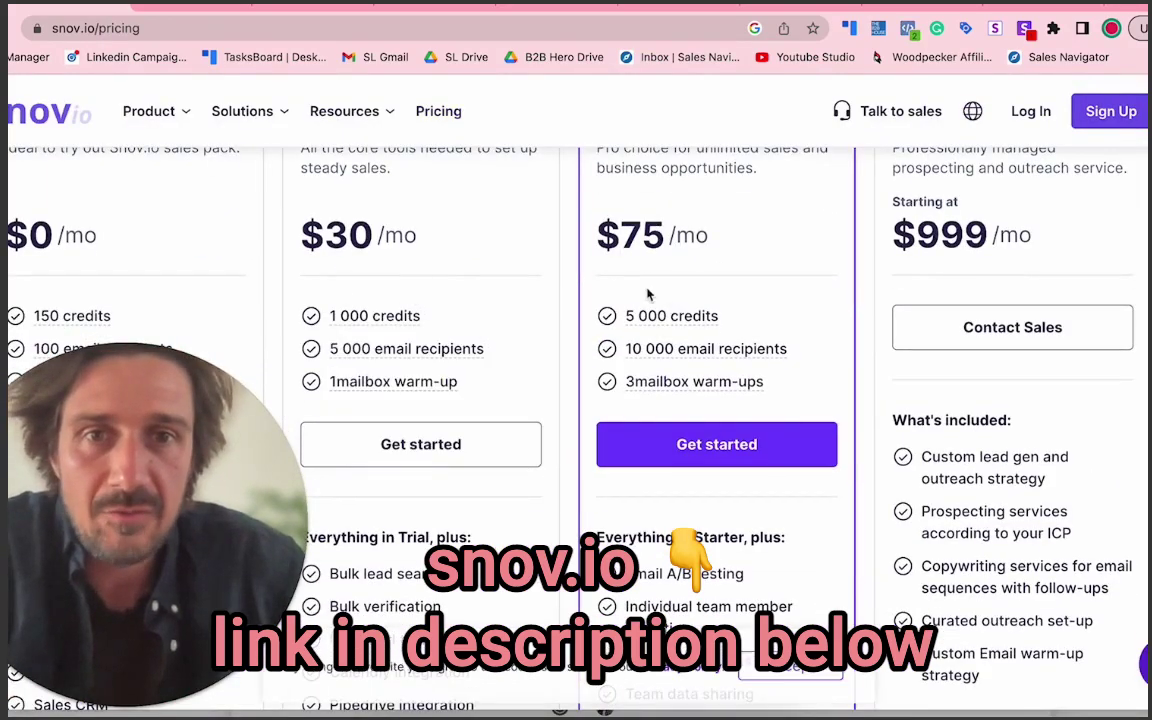
scroll(640, 283, up, 1)
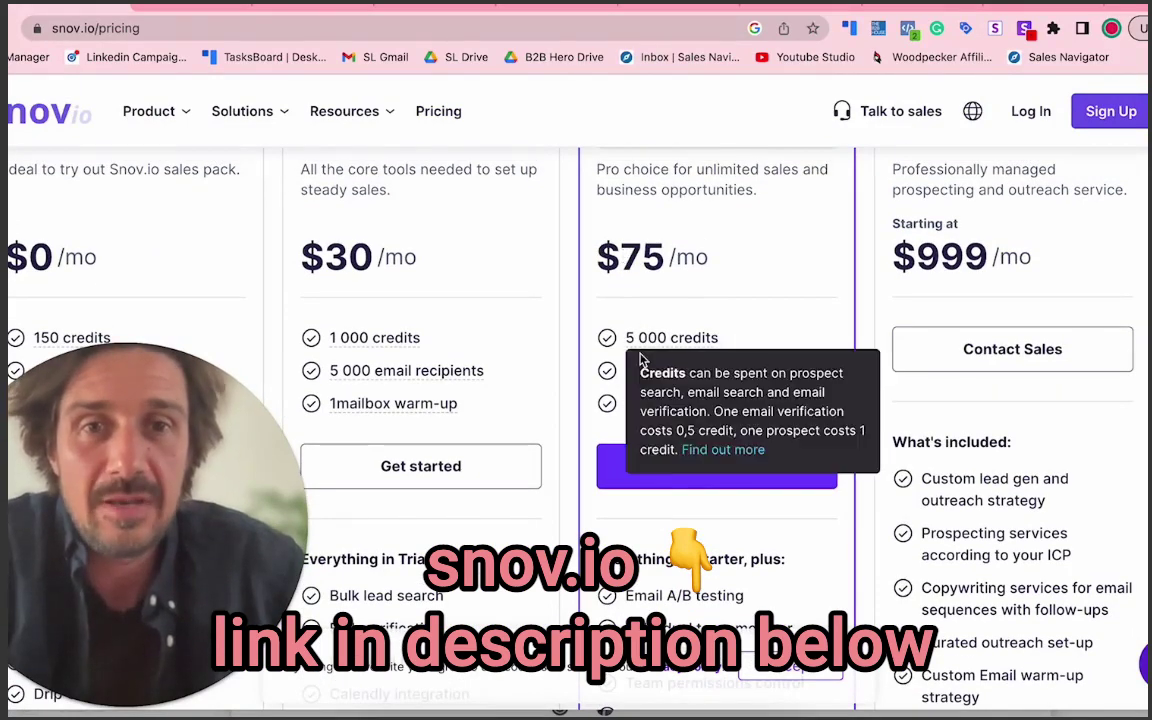
mouse_move(647, 390)
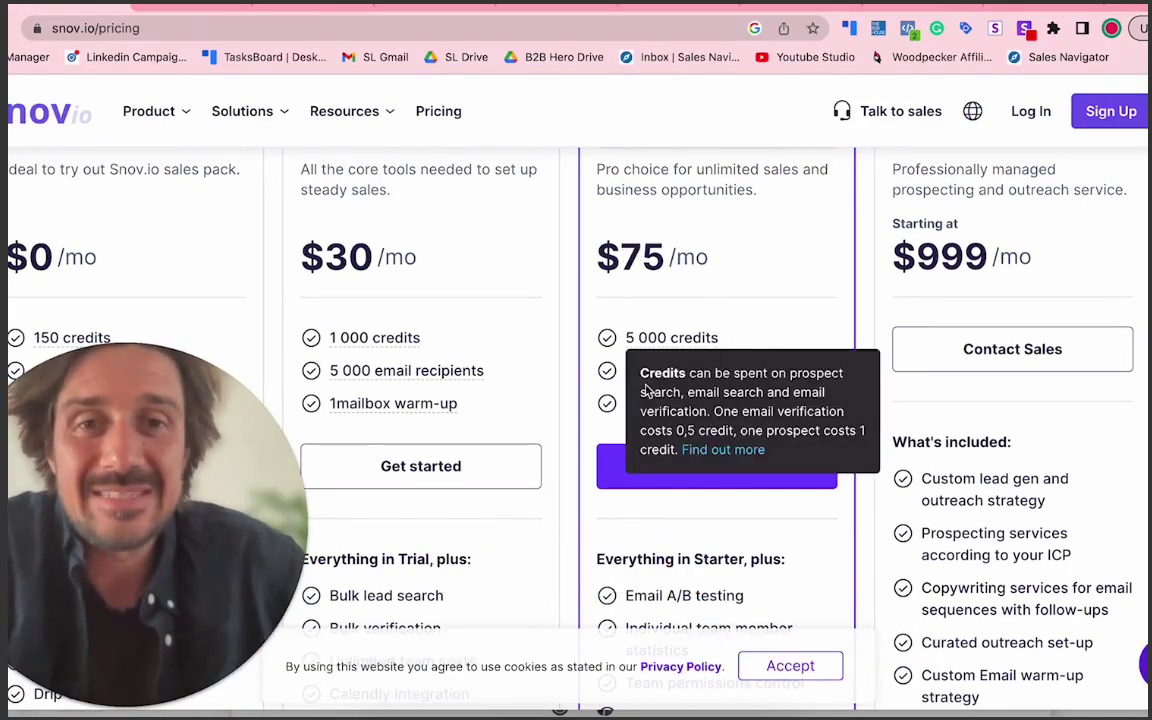
scroll(650, 300, up, 5)
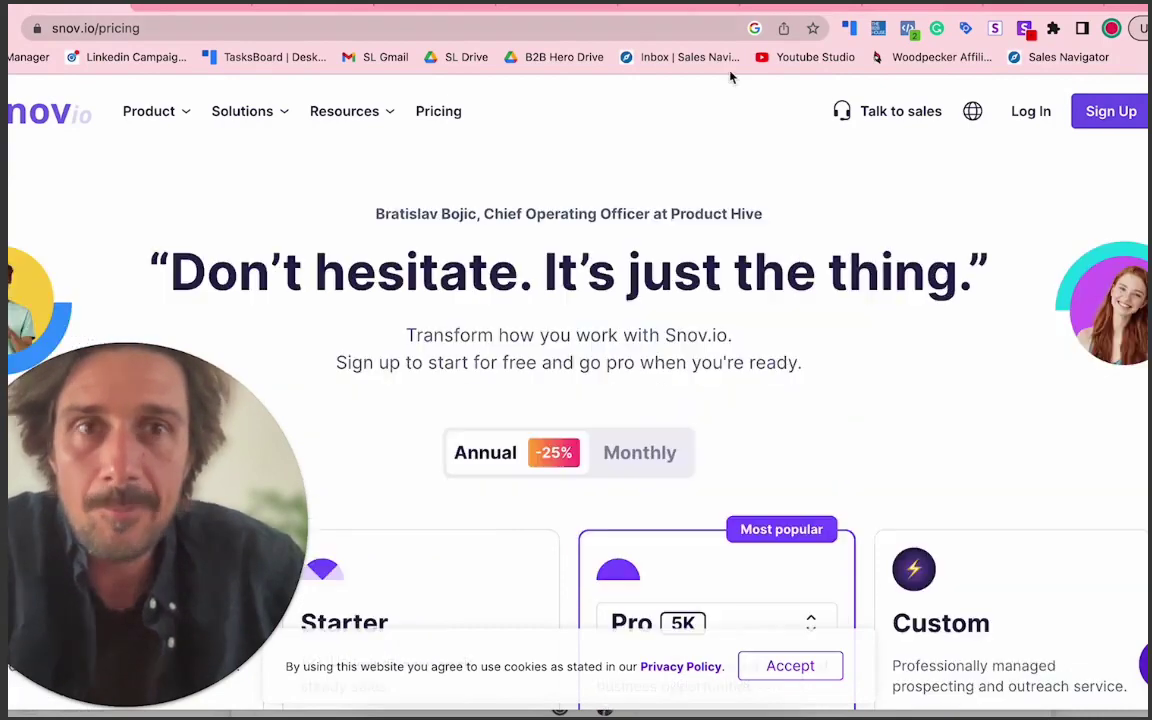
click(883, 8)
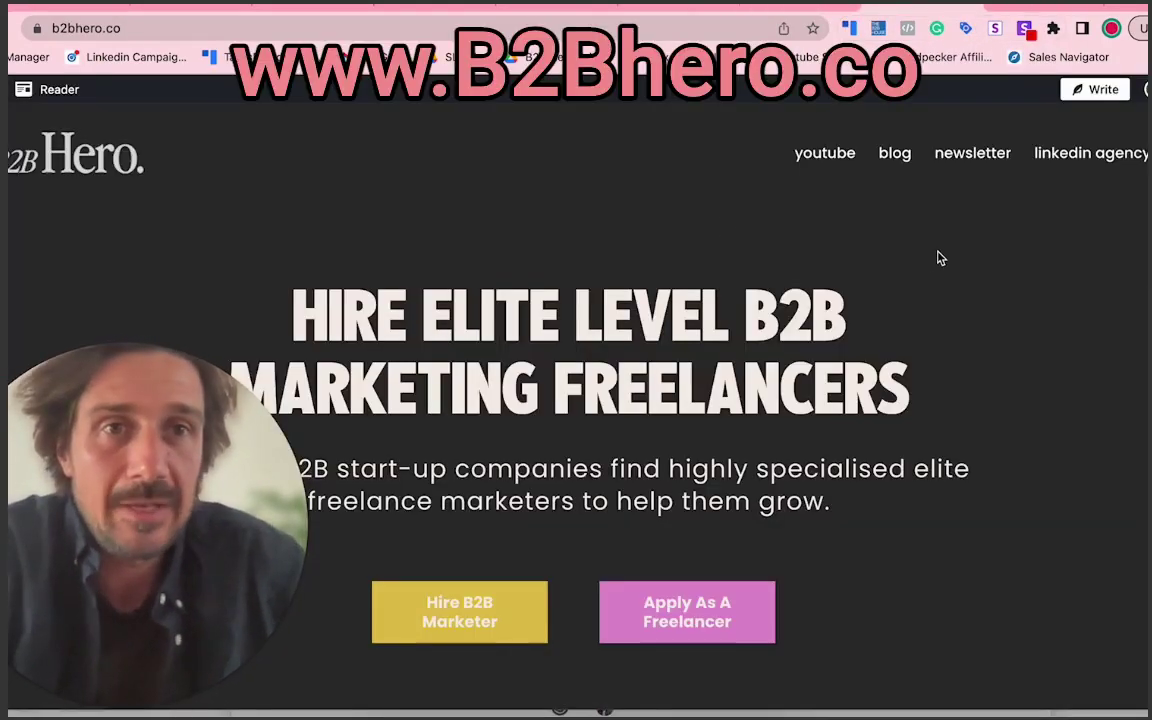
Try the Snov.io email finder on b2bhero.co, then list woodpecker.co's 248 domain emails.
click(1026, 29)
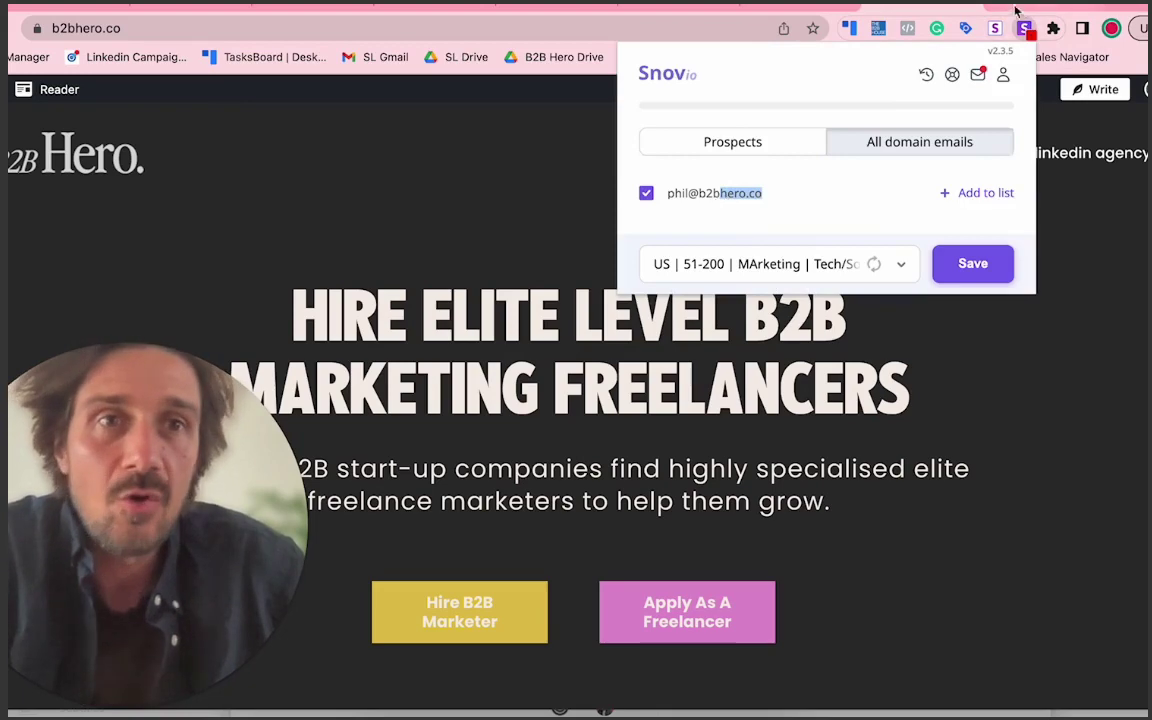
key(Escape)
click(935, 56)
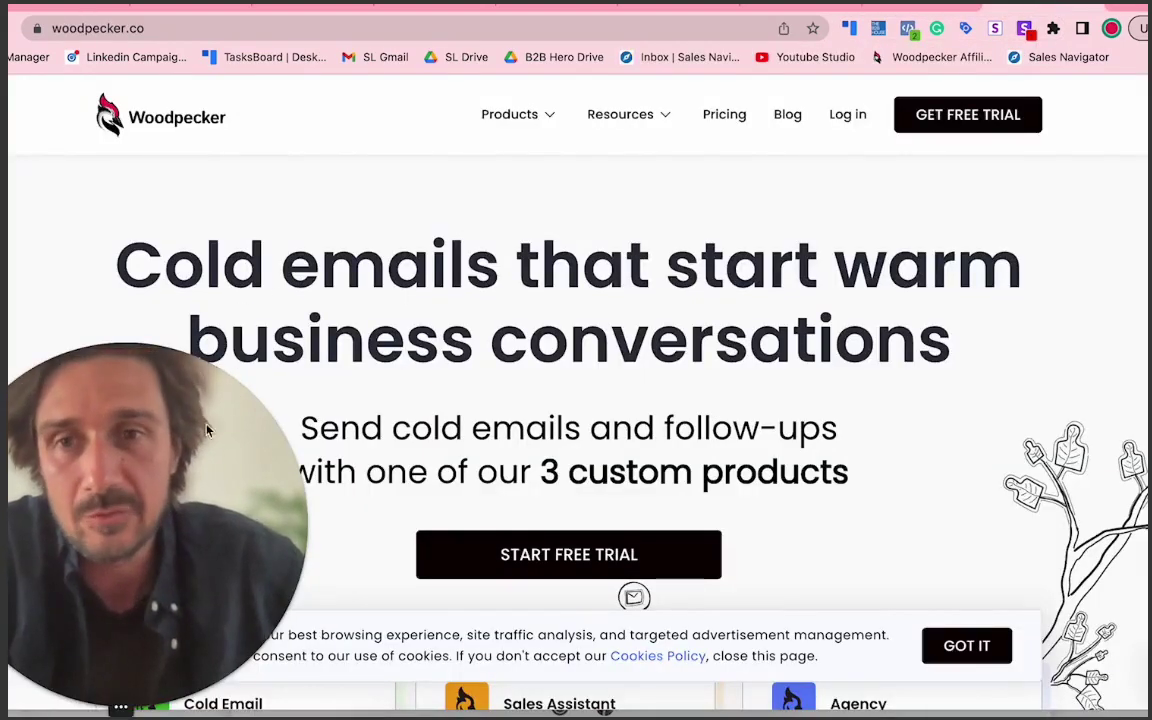
click(1025, 29)
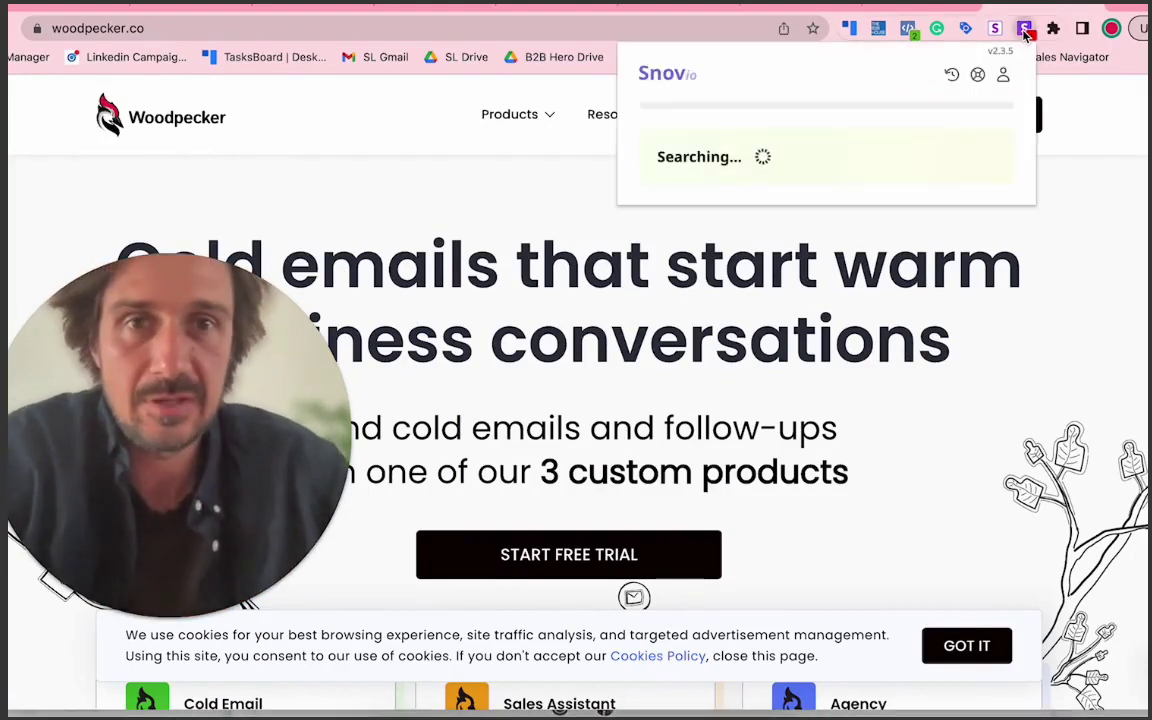
scroll(706, 428, down, 3)
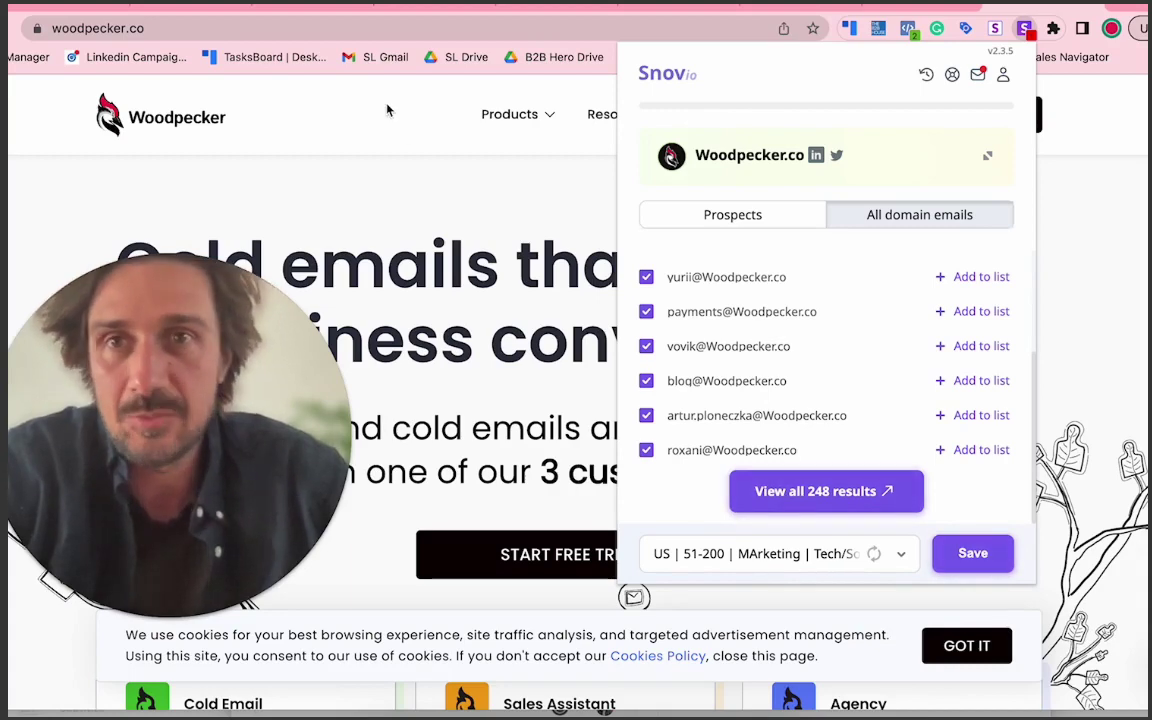
On LinkedIn, close the chat and search People for 'marketing director' (about 13,400,000 results).
click(251, 6)
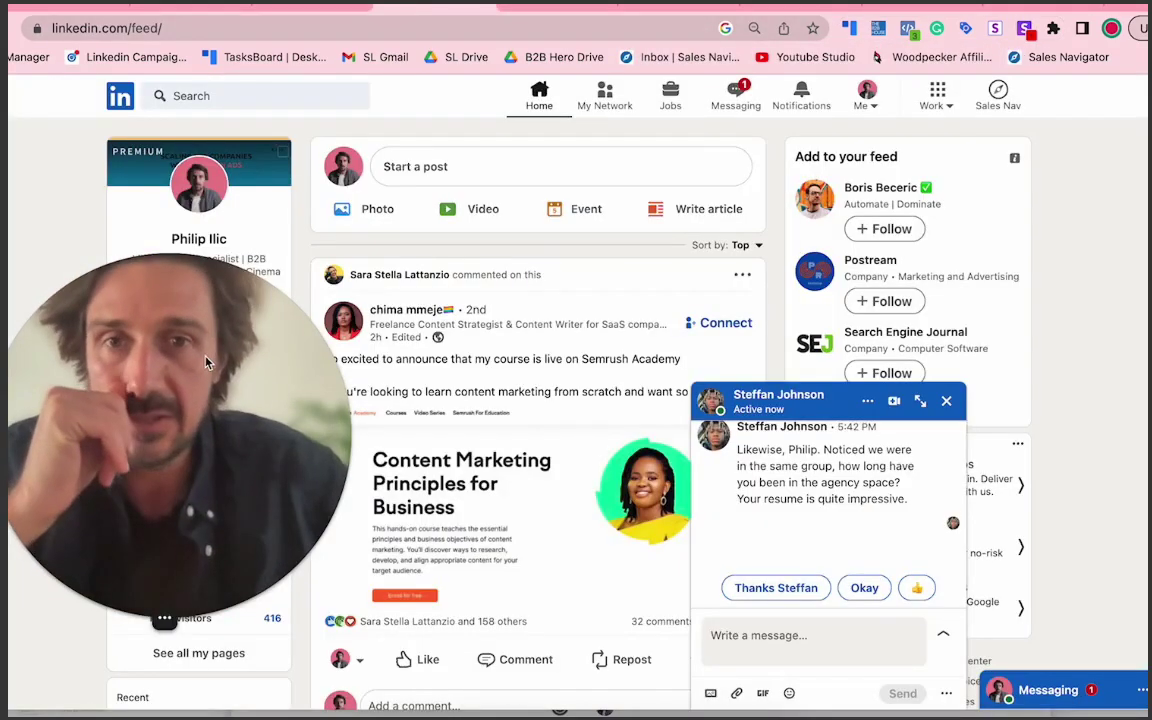
click(946, 400)
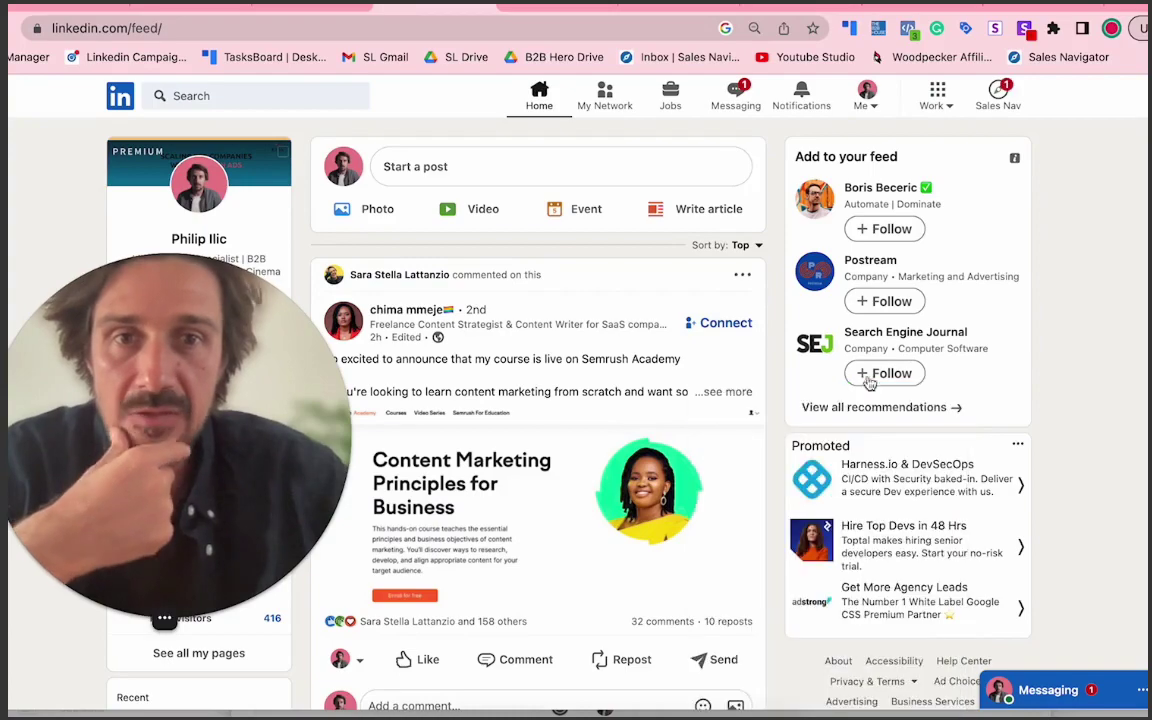
click(320, 95)
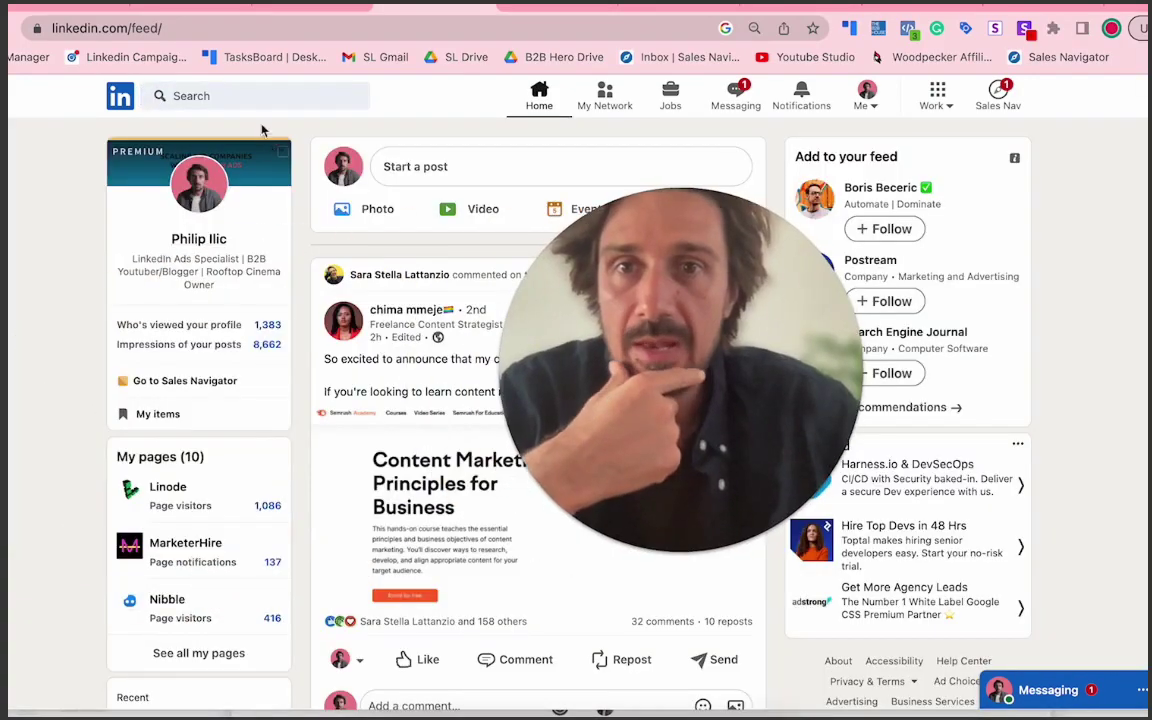
click(262, 98)
text(marketi)
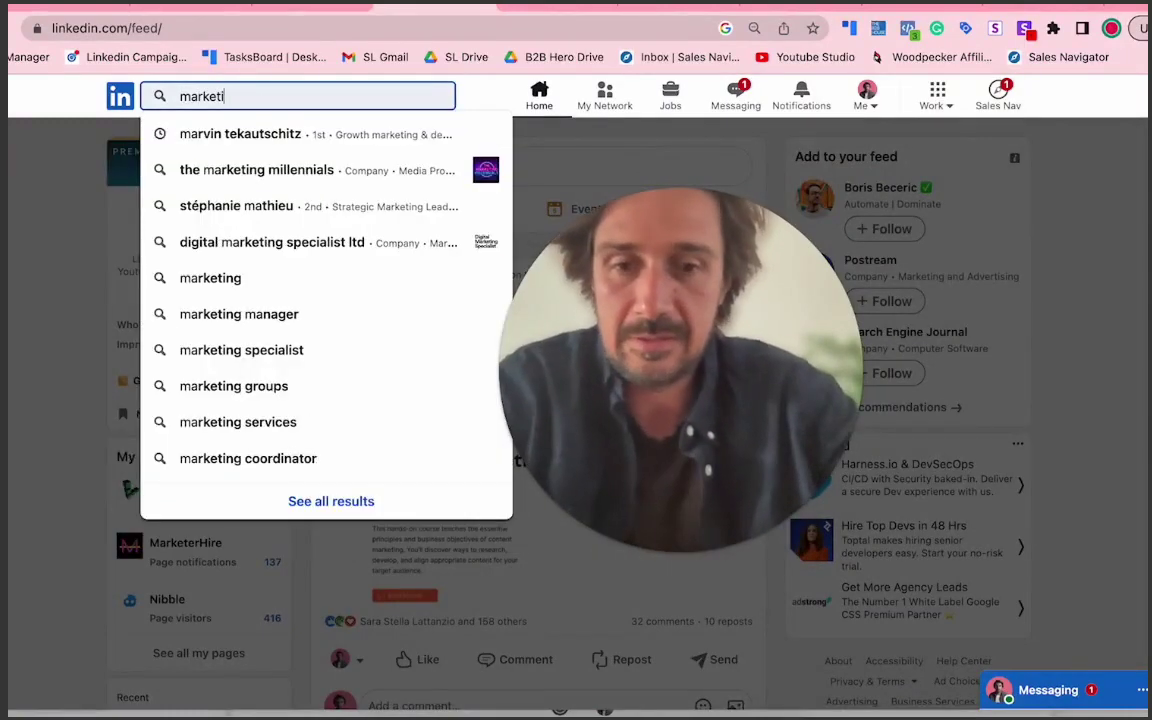
text(ngdfw)
key(BackSpace)
key(BackSpace)
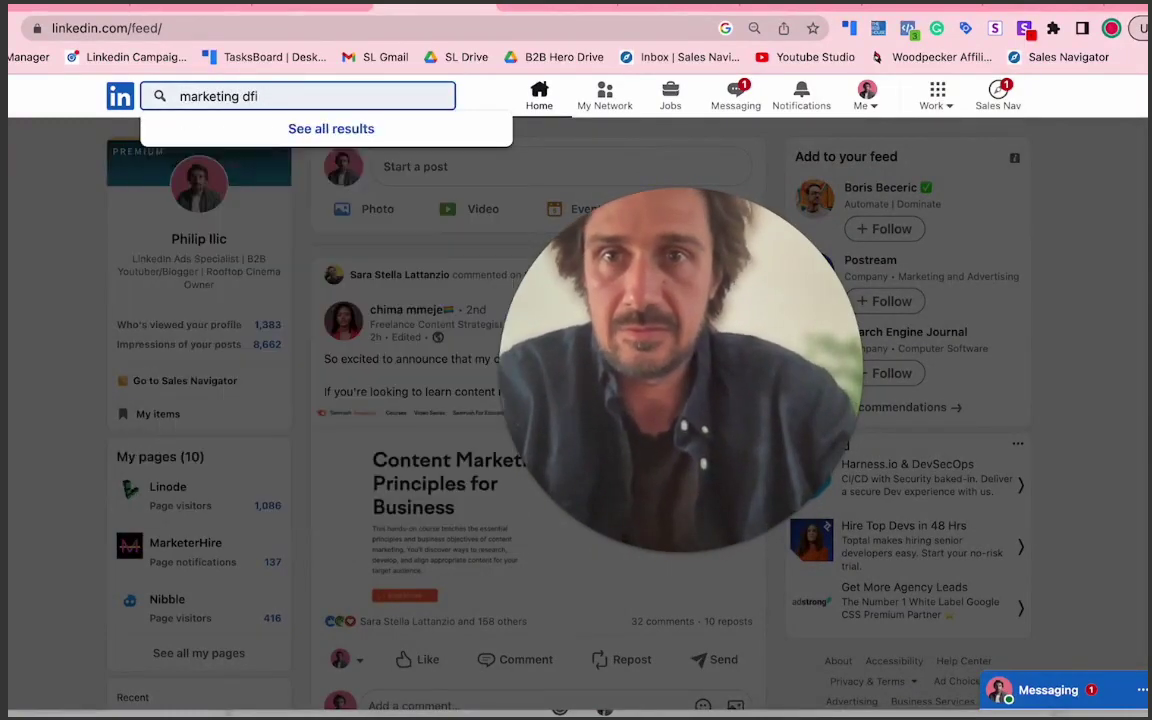
text(irector)
key(Return)
drag(483, 309, 47, 244)
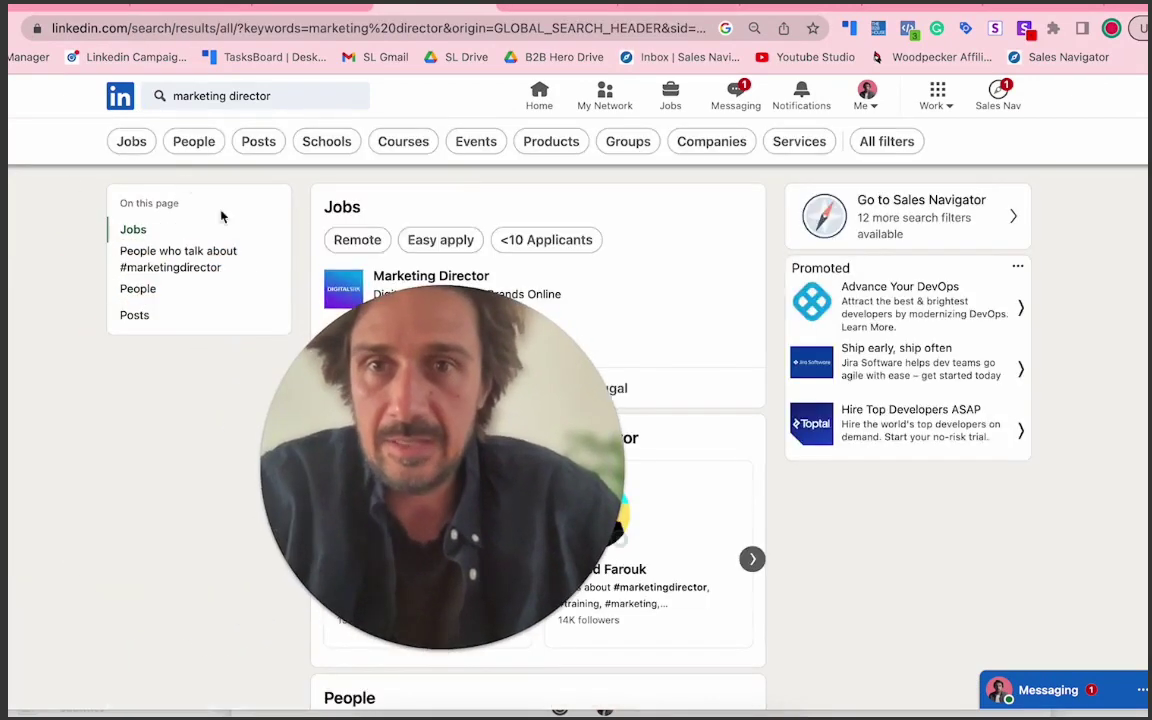
click(193, 145)
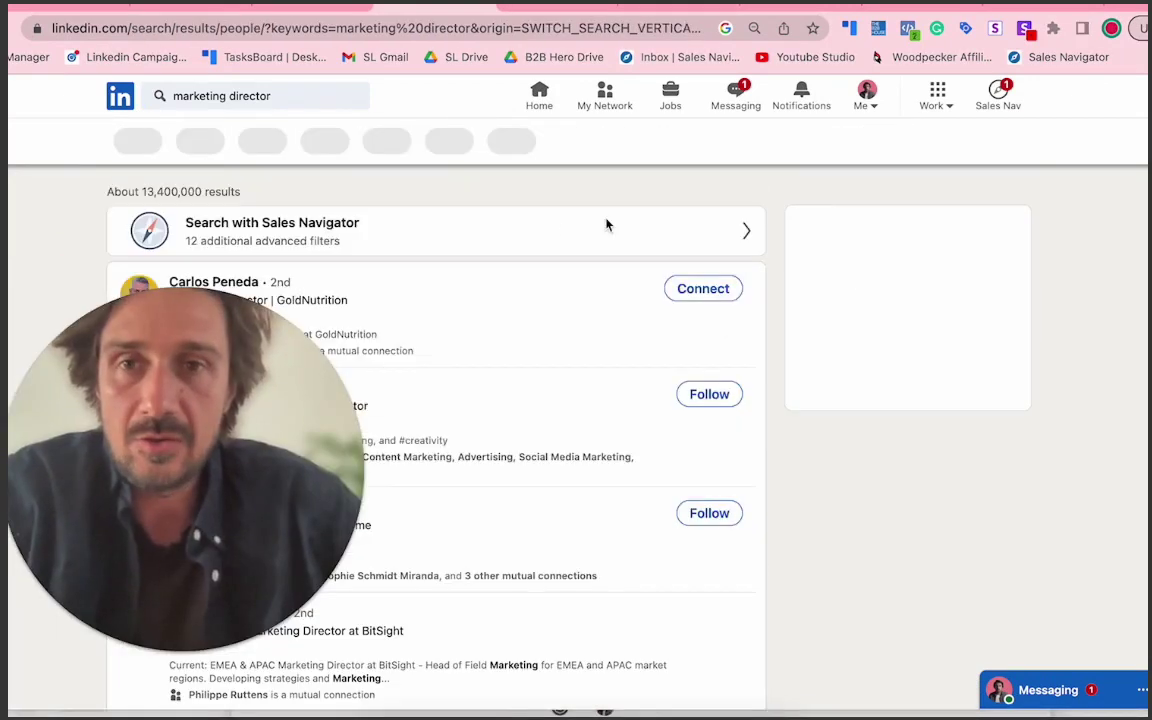
Limit the marketing director results to people in the United States.
click(630, 148)
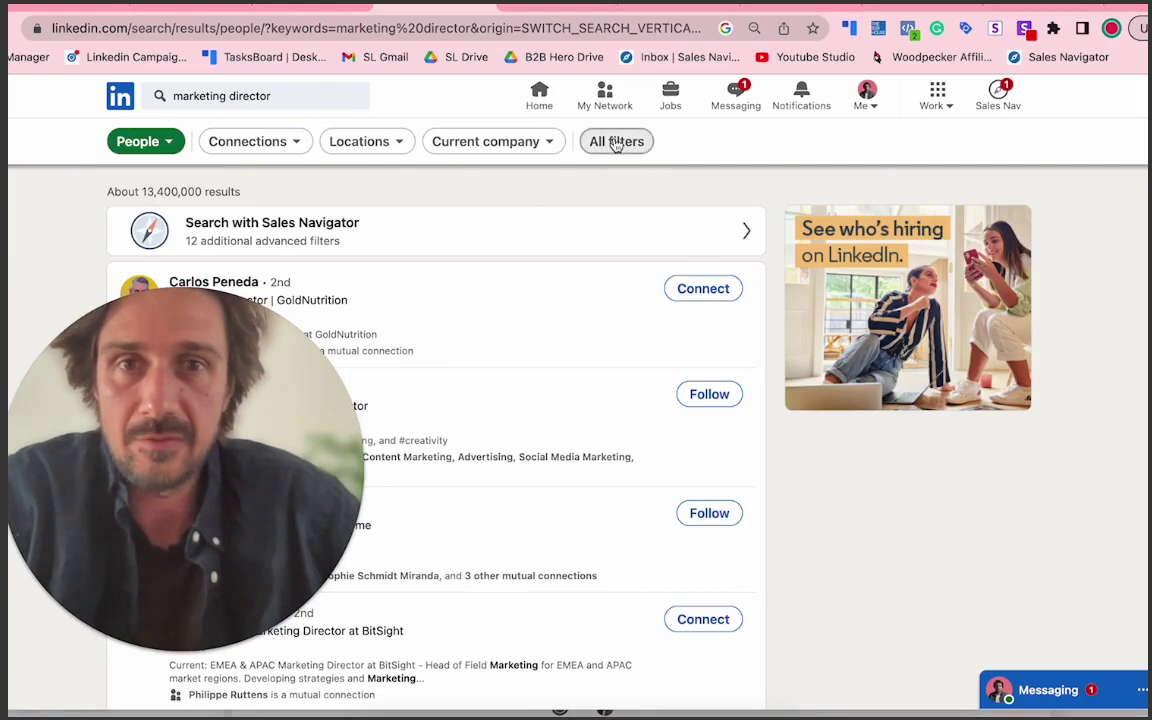
click(393, 145)
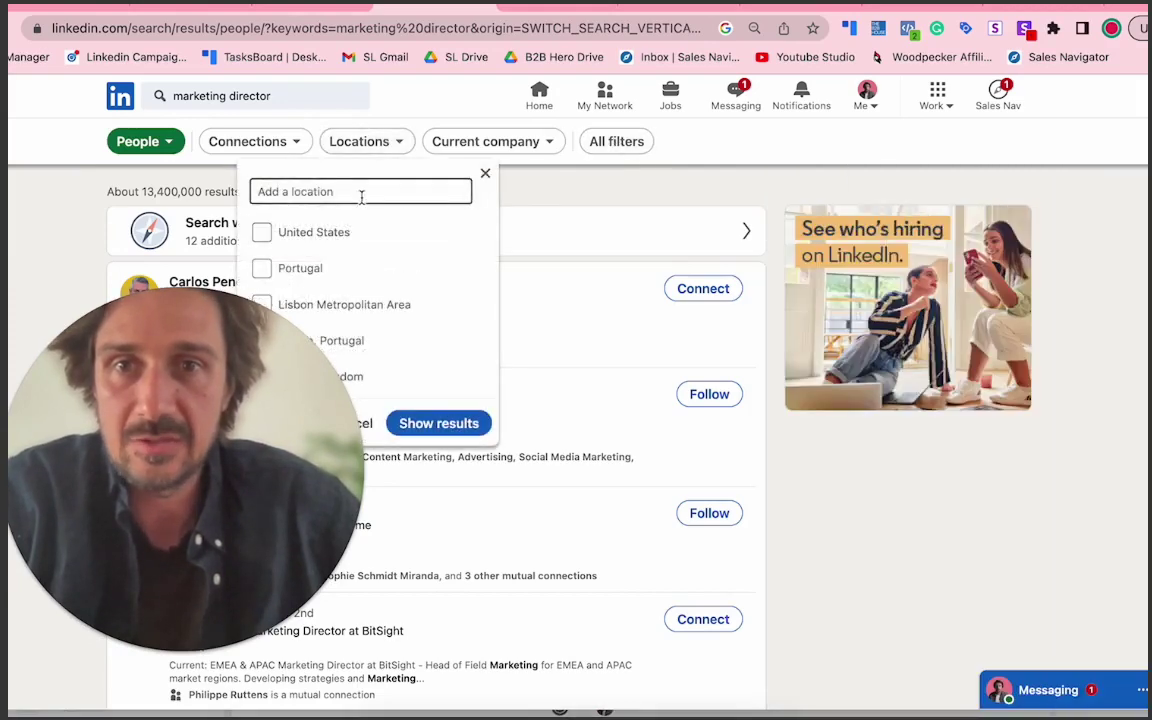
click(613, 183)
Filter the results by 2nd and 3rd+ connection degree.
click(676, 145)
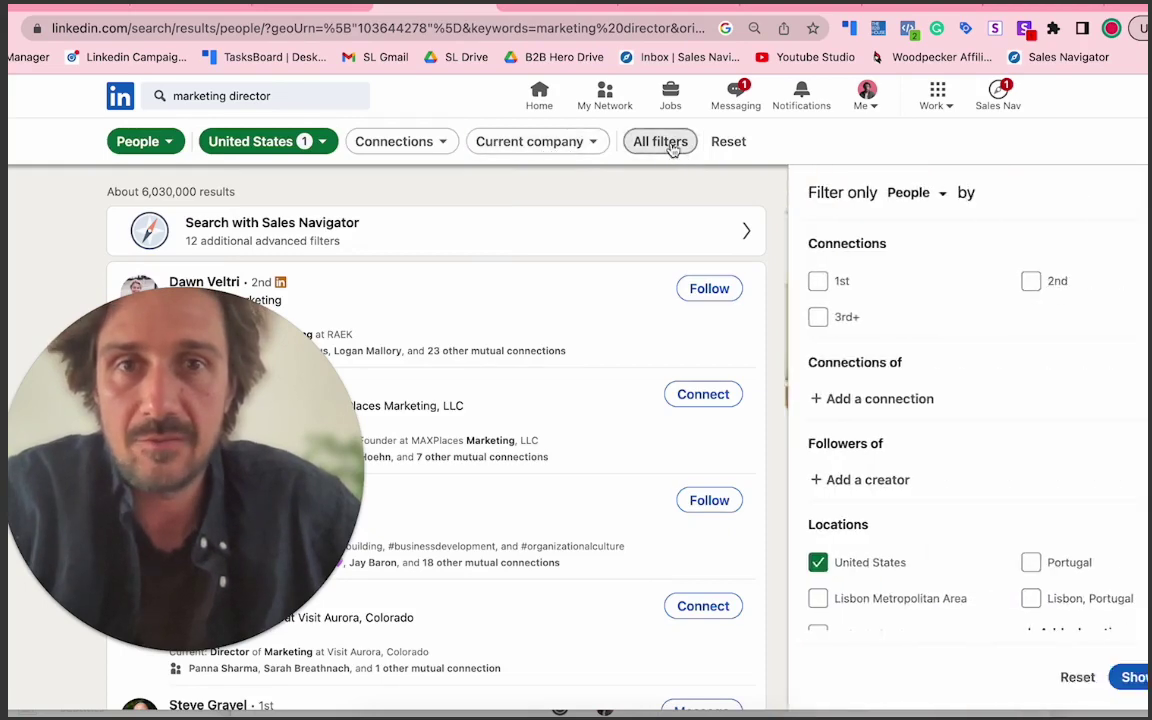
click(432, 143)
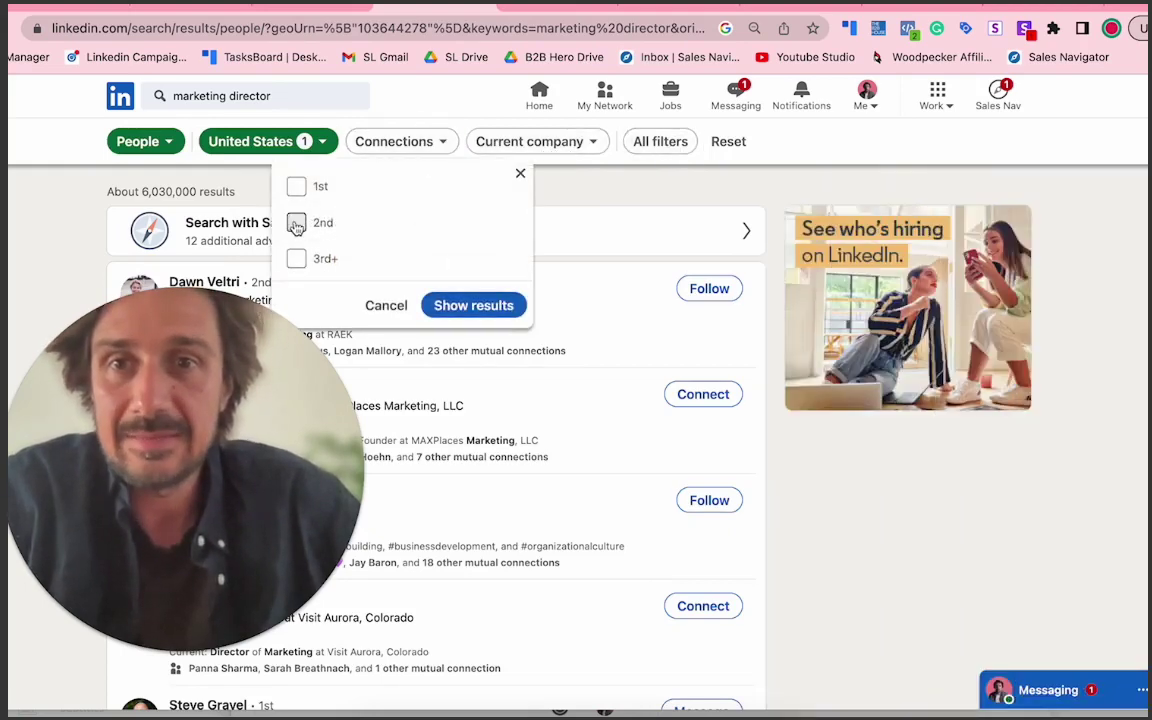
click(430, 304)
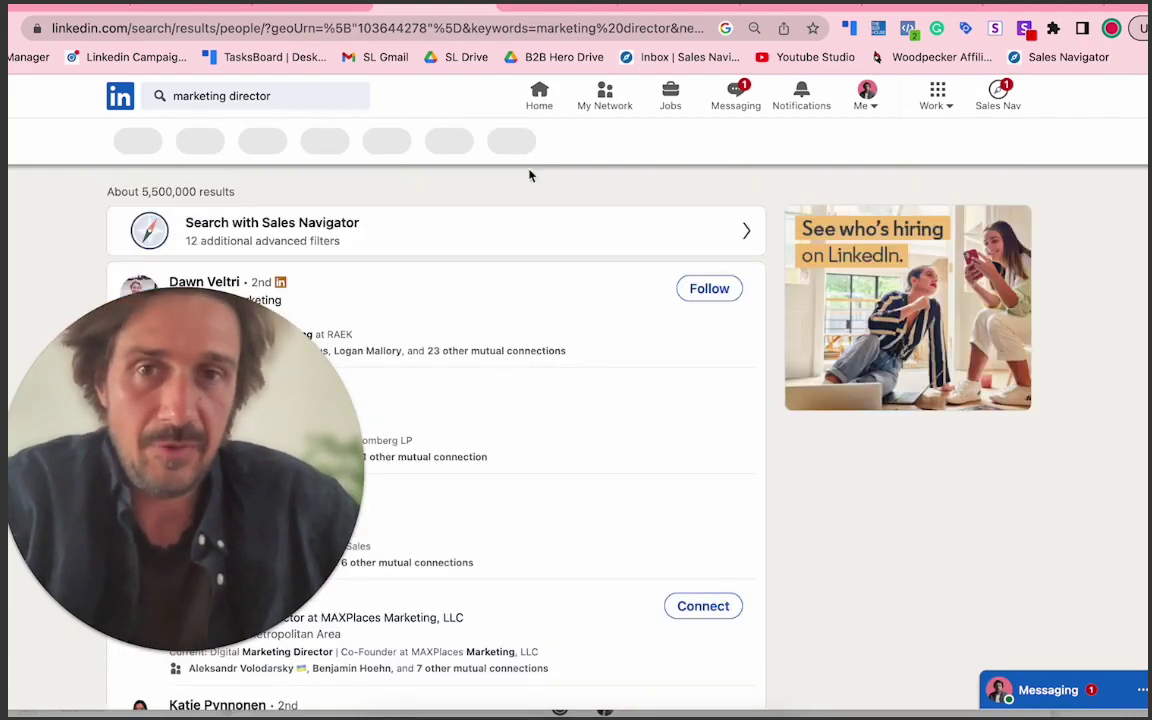
Add the Technology, Information and Media industry filter, narrowing results to about 520,000.
click(668, 143)
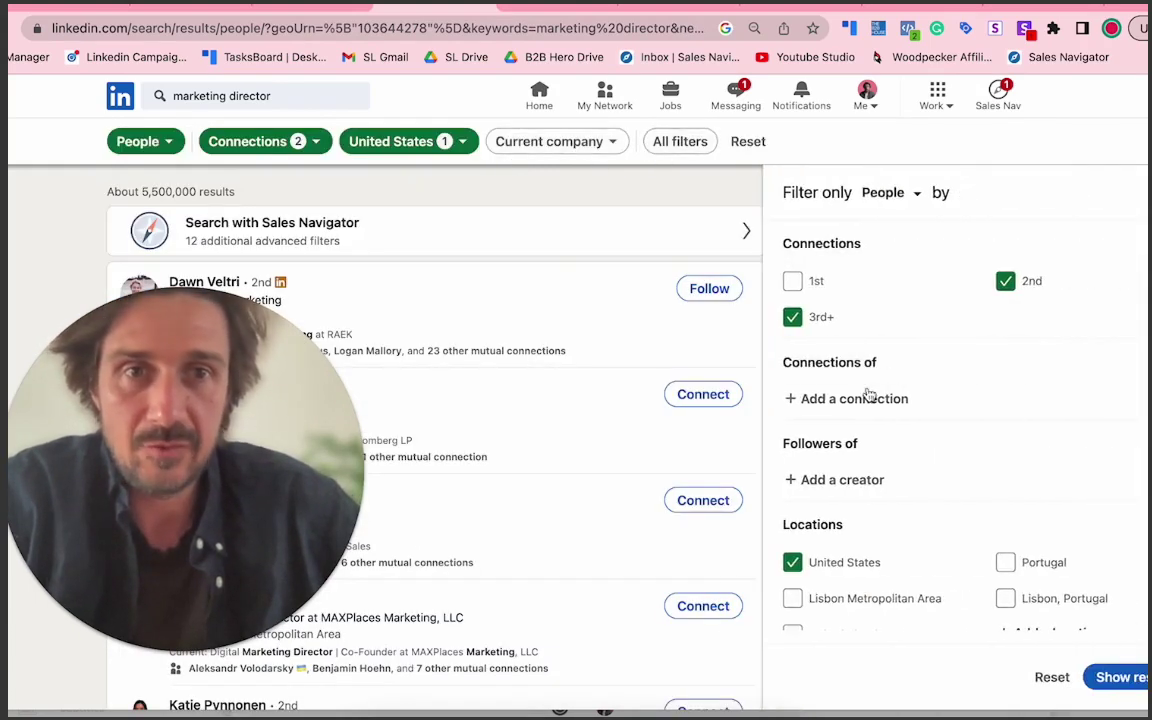
scroll(866, 405, down, 8)
scroll(863, 413, down, 5)
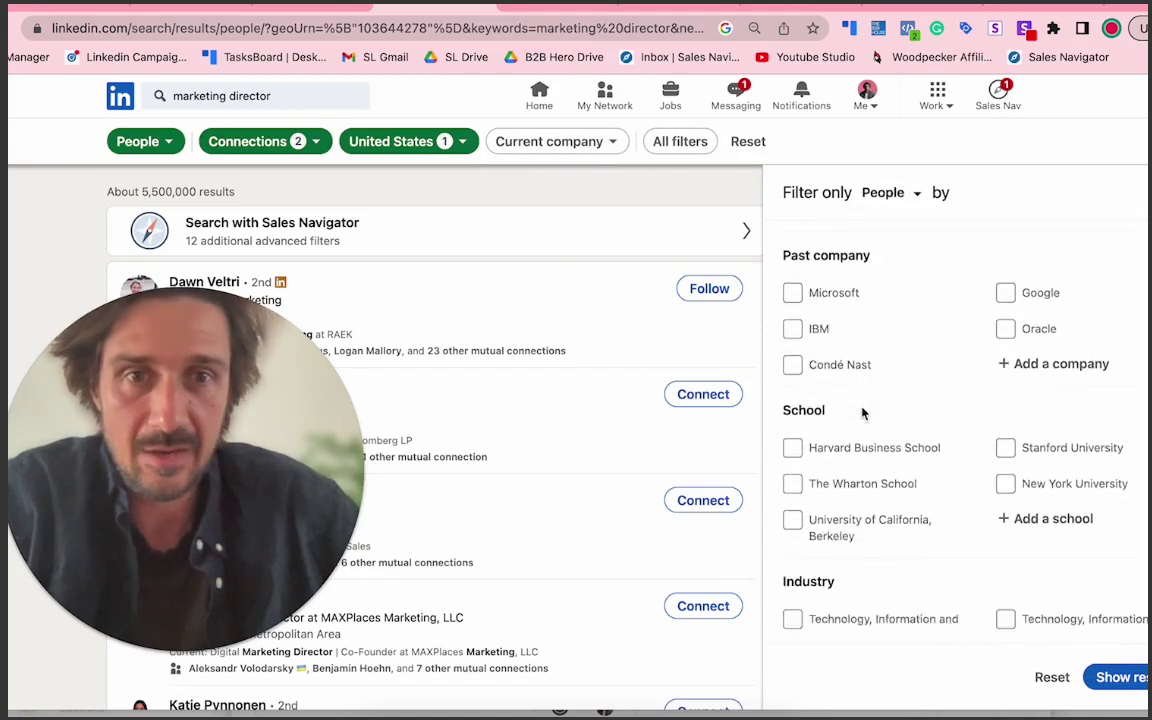
click(793, 440)
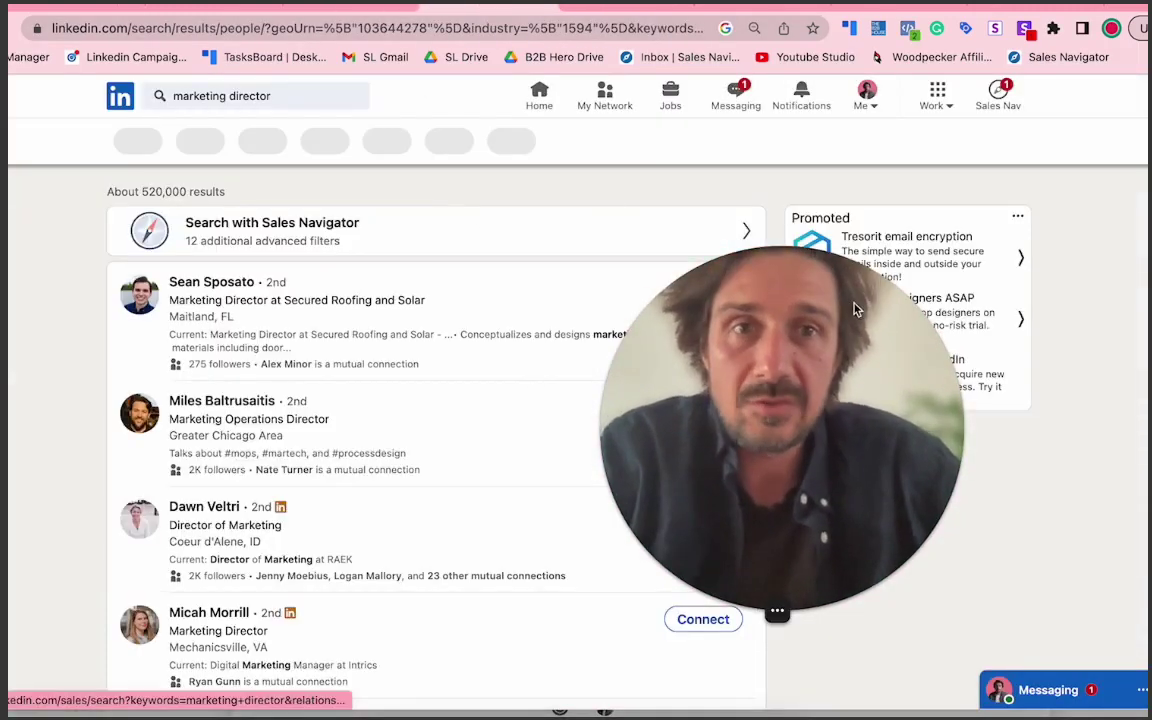
click(995, 29)
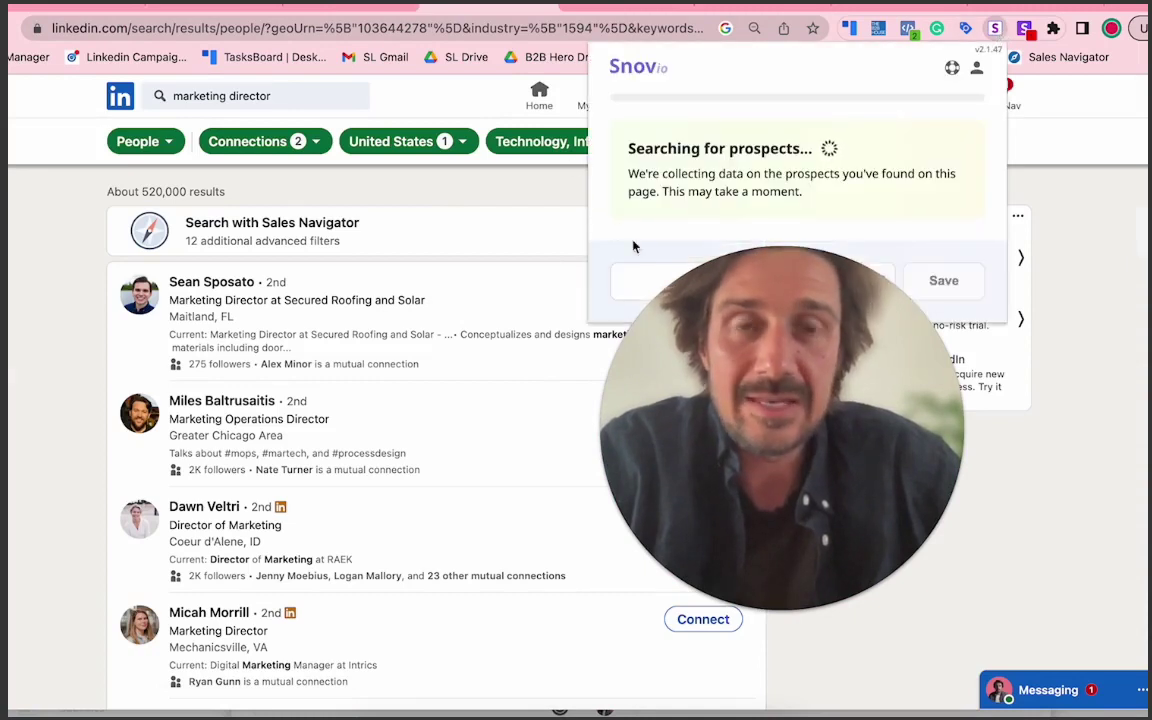
drag(779, 388, 390, 479)
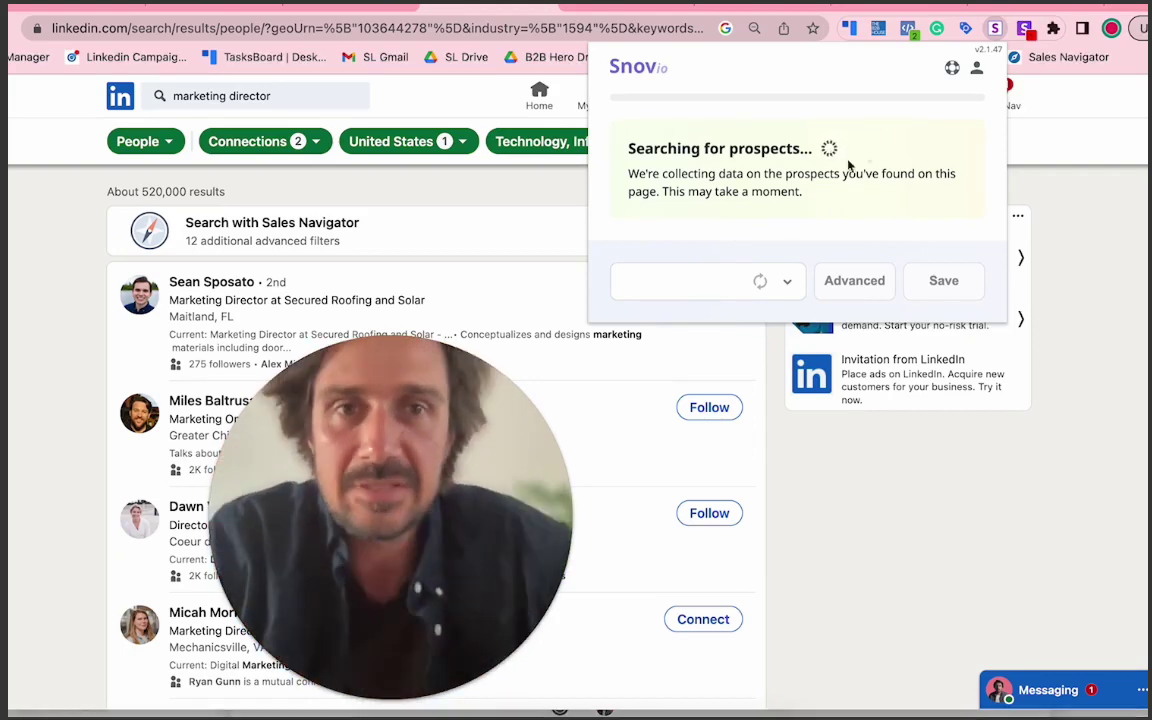
click(1062, 218)
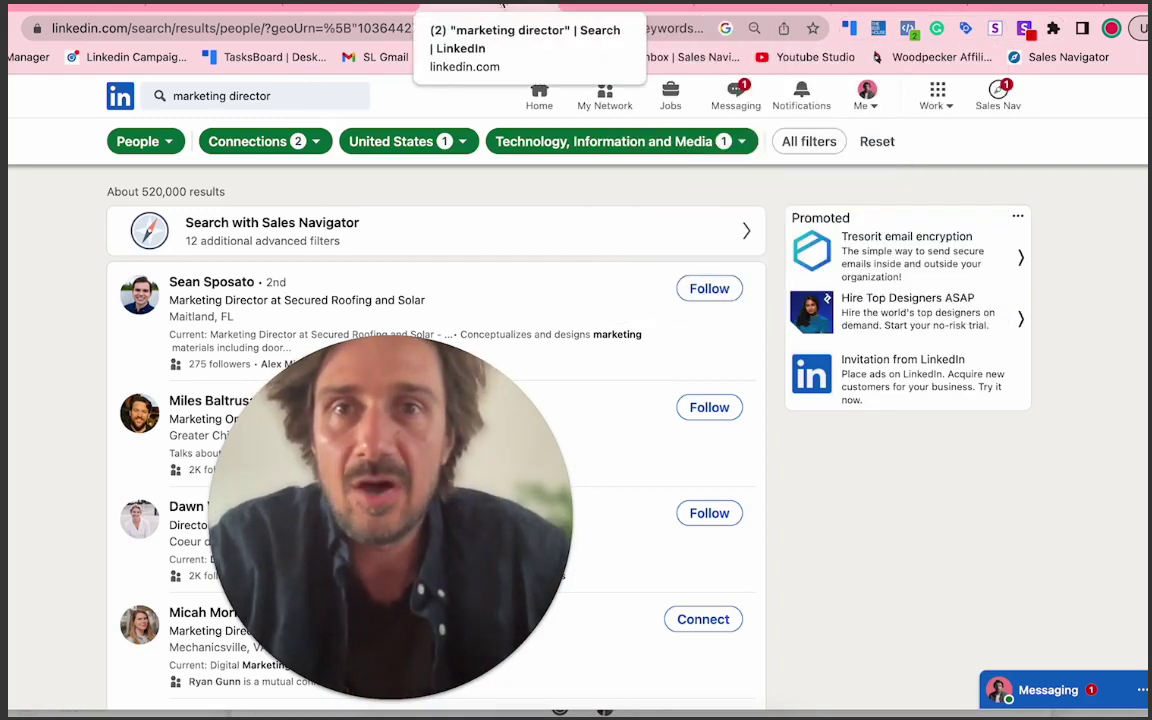
Start a Sales Navigator lead search restricted to one company headcount range.
click(998, 95)
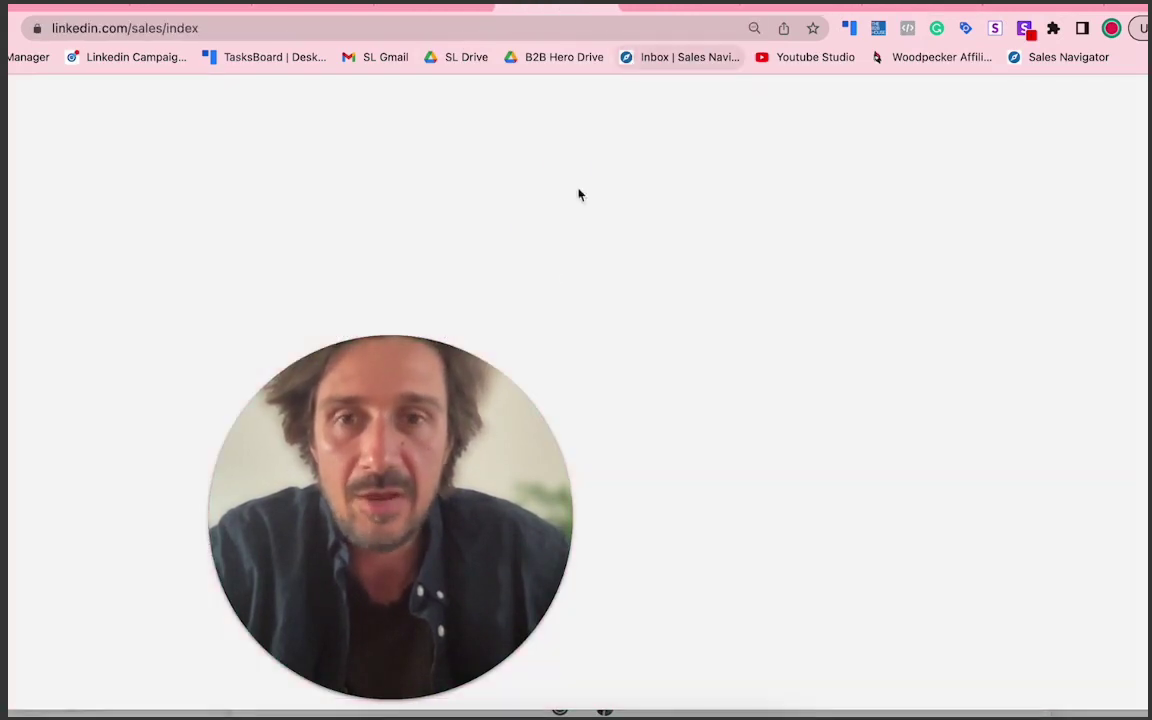
drag(476, 406, 972, 301)
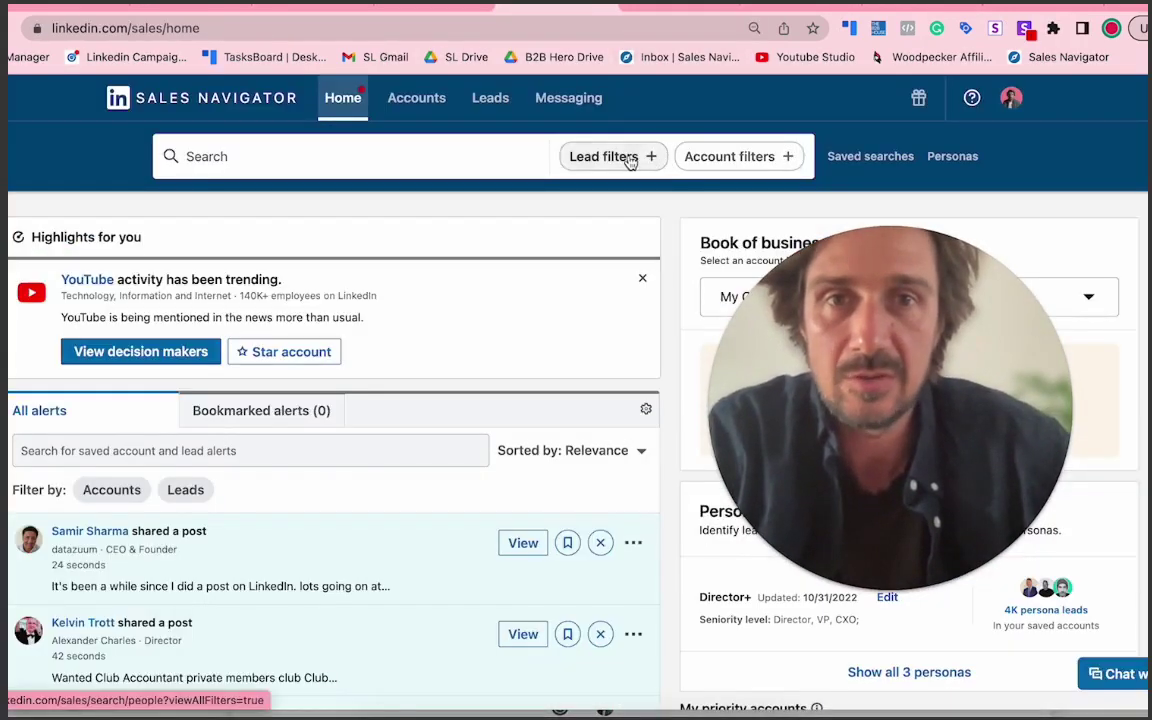
click(620, 156)
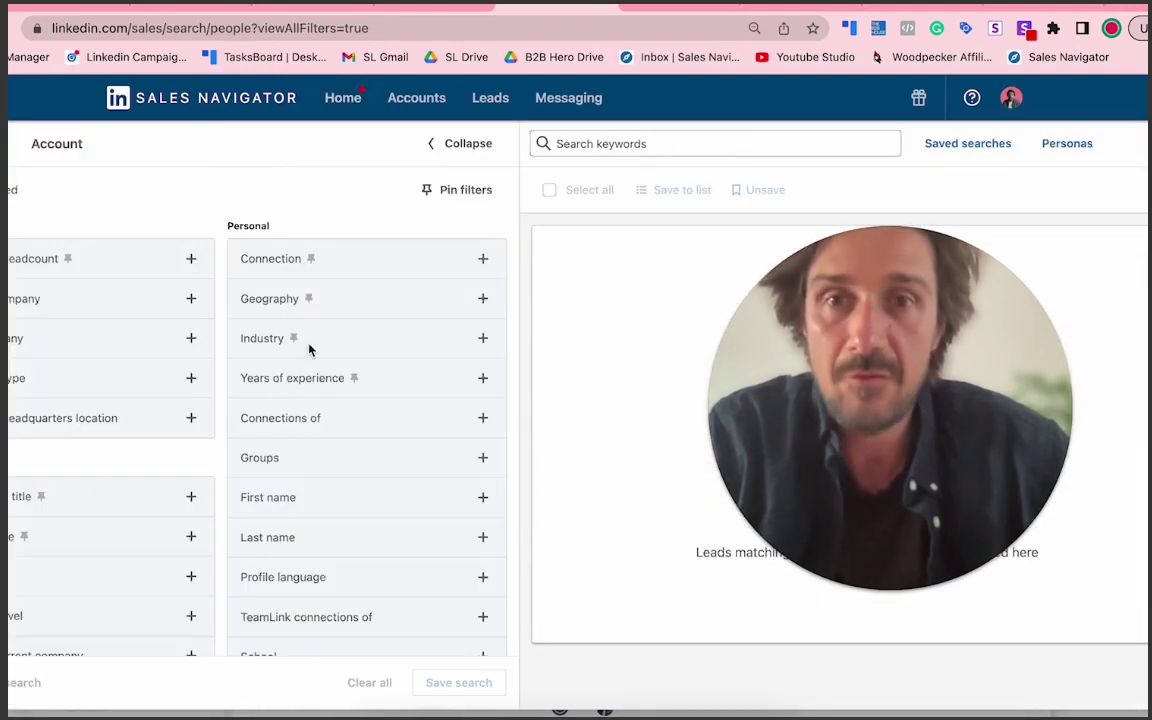
drag(770, 309, 597, 247)
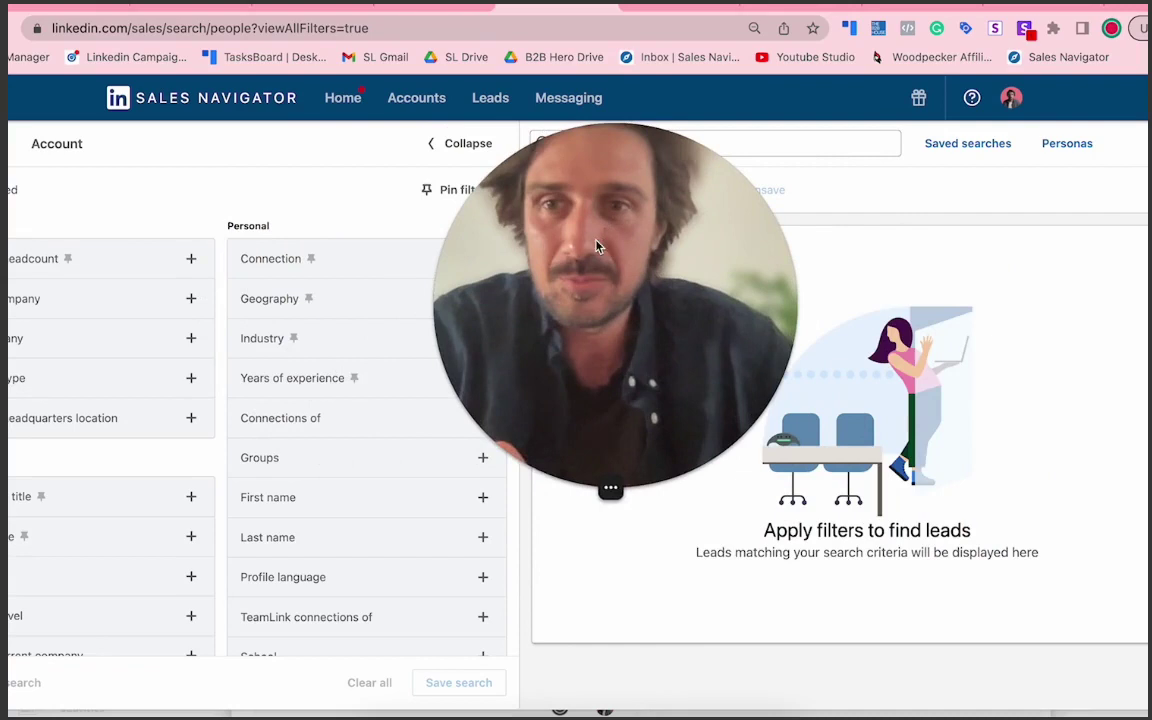
click(132, 262)
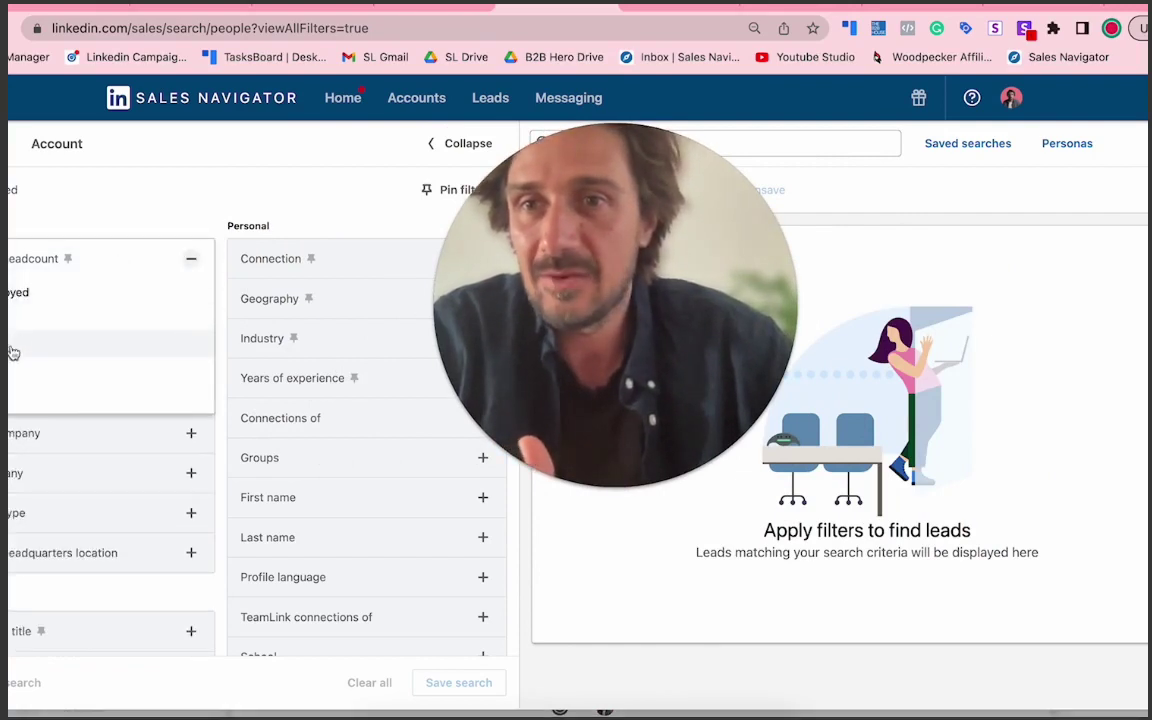
click(12, 372)
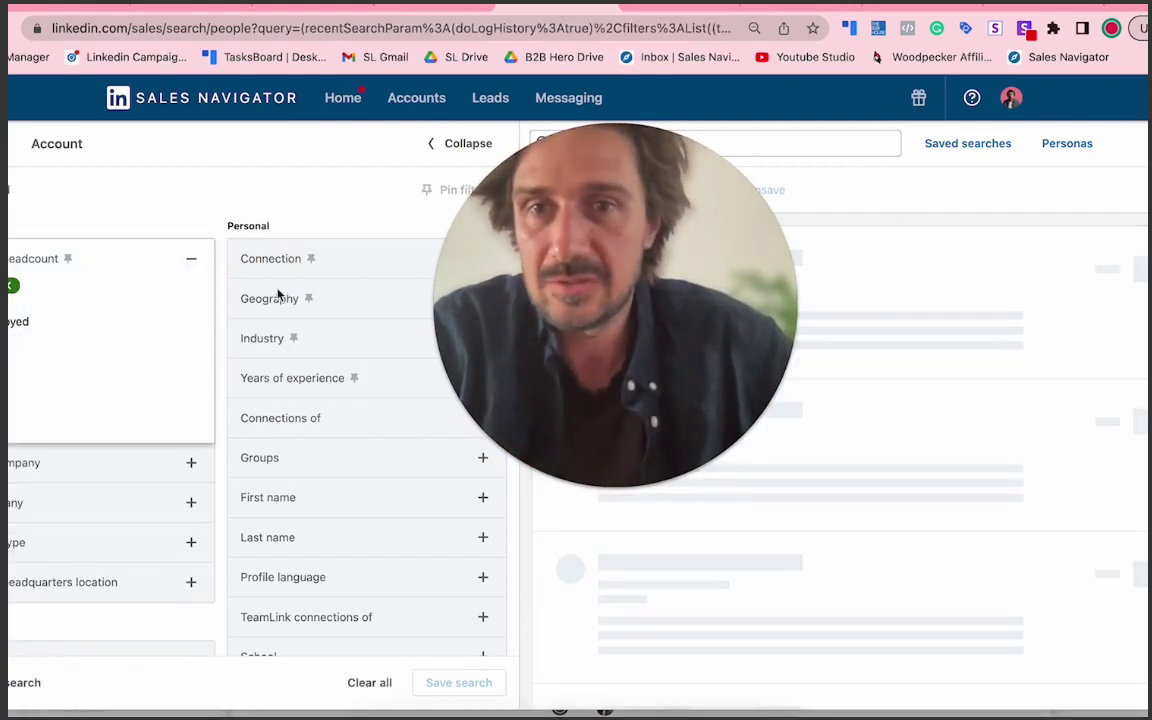
click(140, 220)
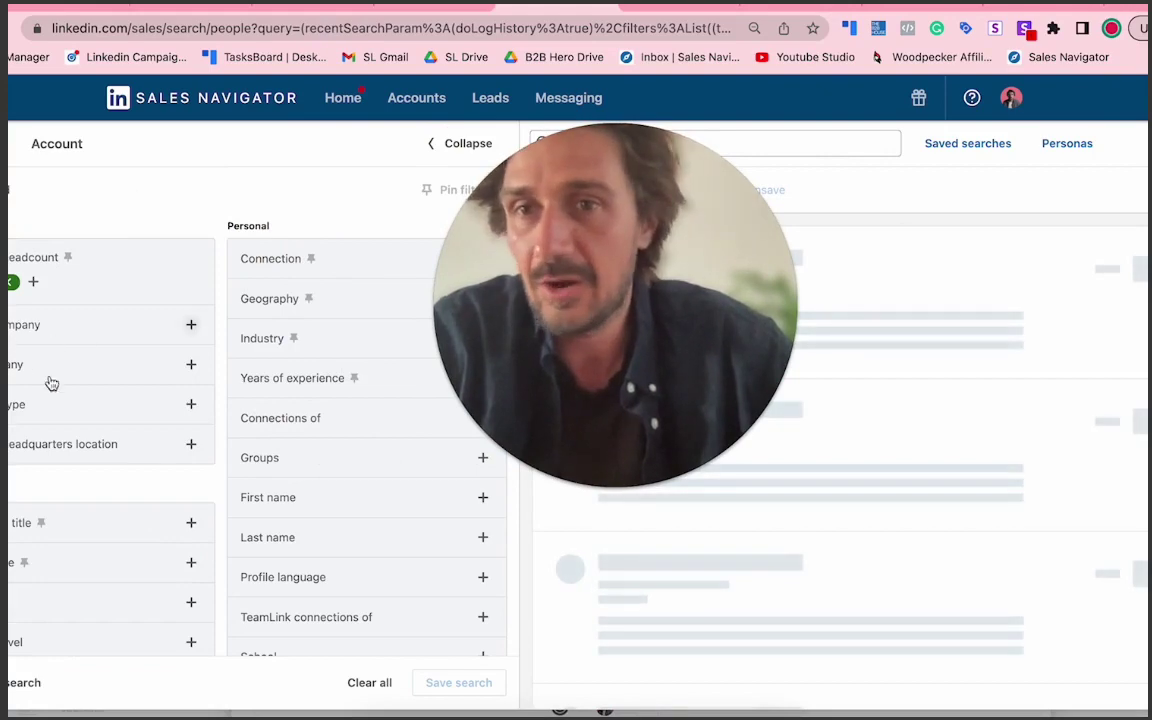
Add the 'Posted on LinkedIn in 30 days' filter, refreshing results to roughly 3M leads.
scroll(12, 420, down, 2)
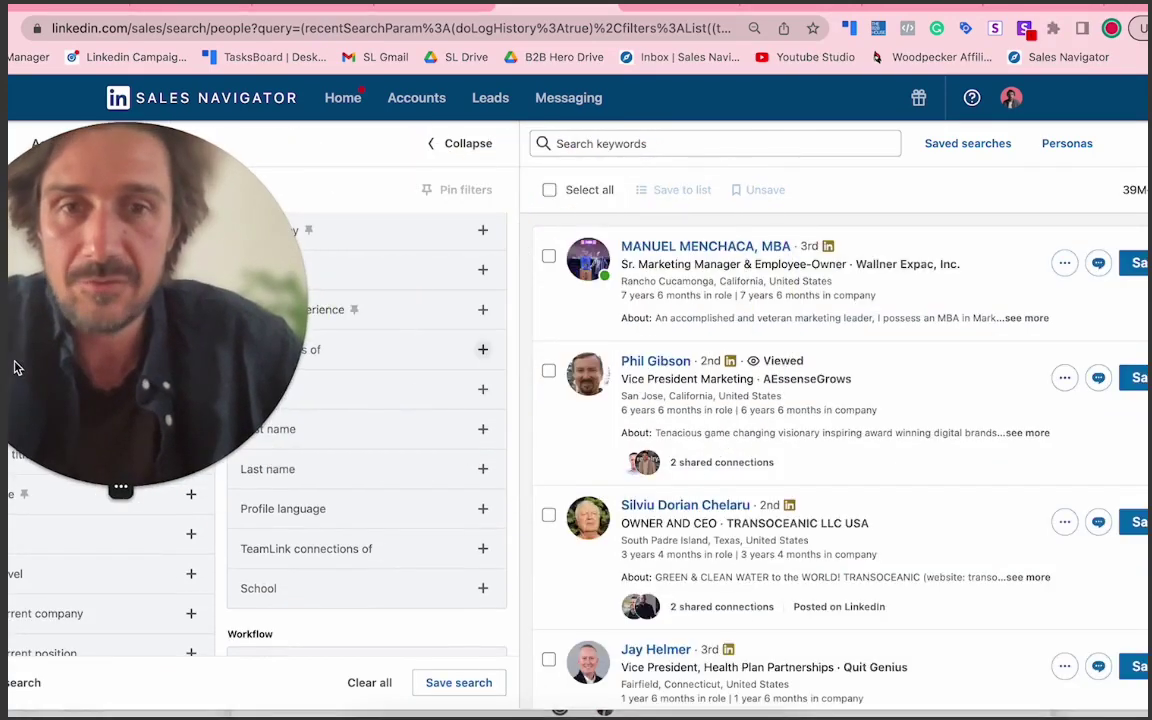
scroll(136, 584, down, 5)
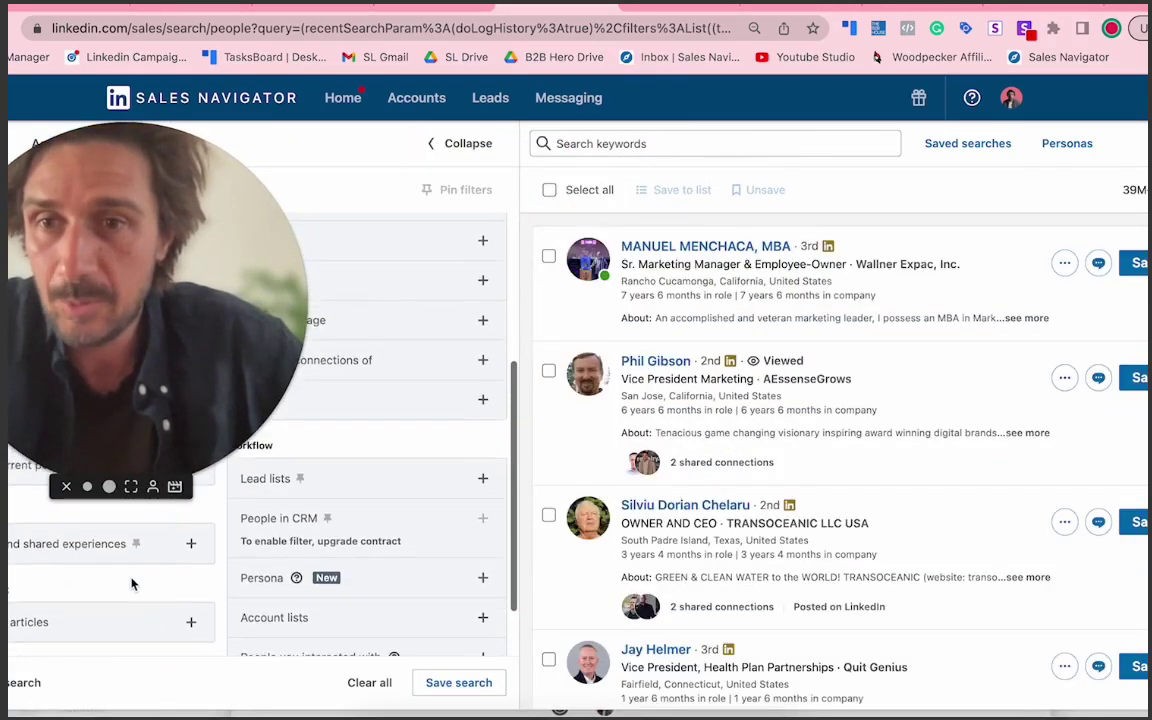
click(69, 562)
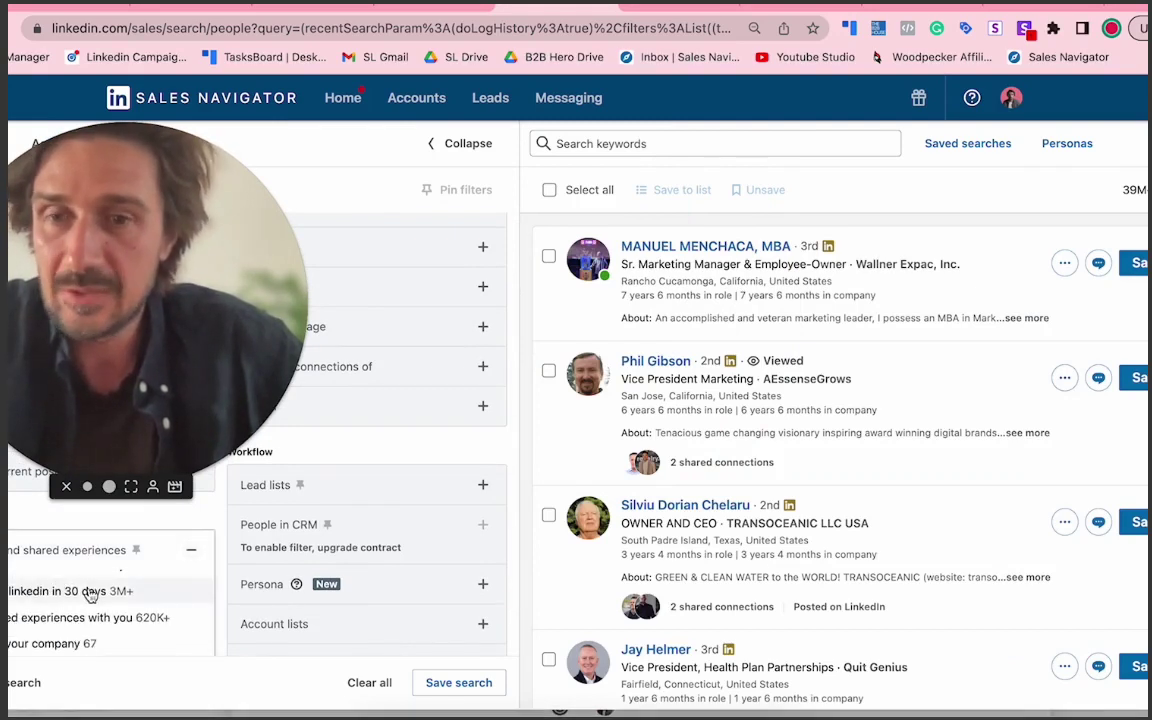
click(90, 594)
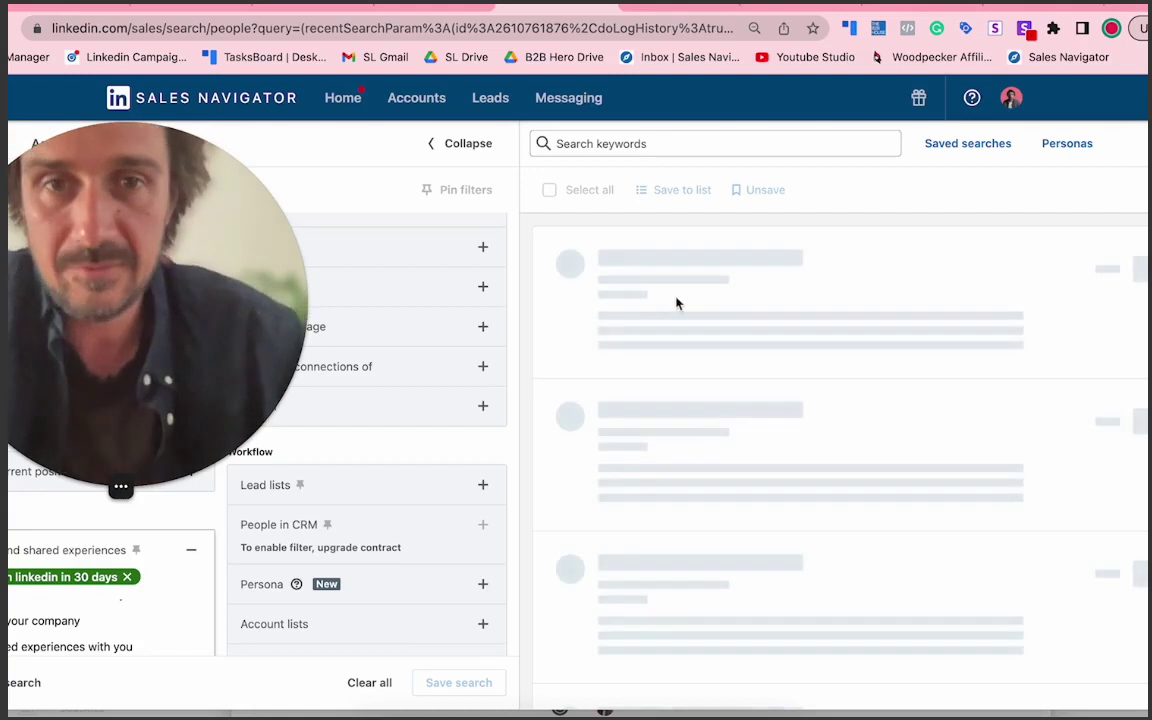
click(995, 30)
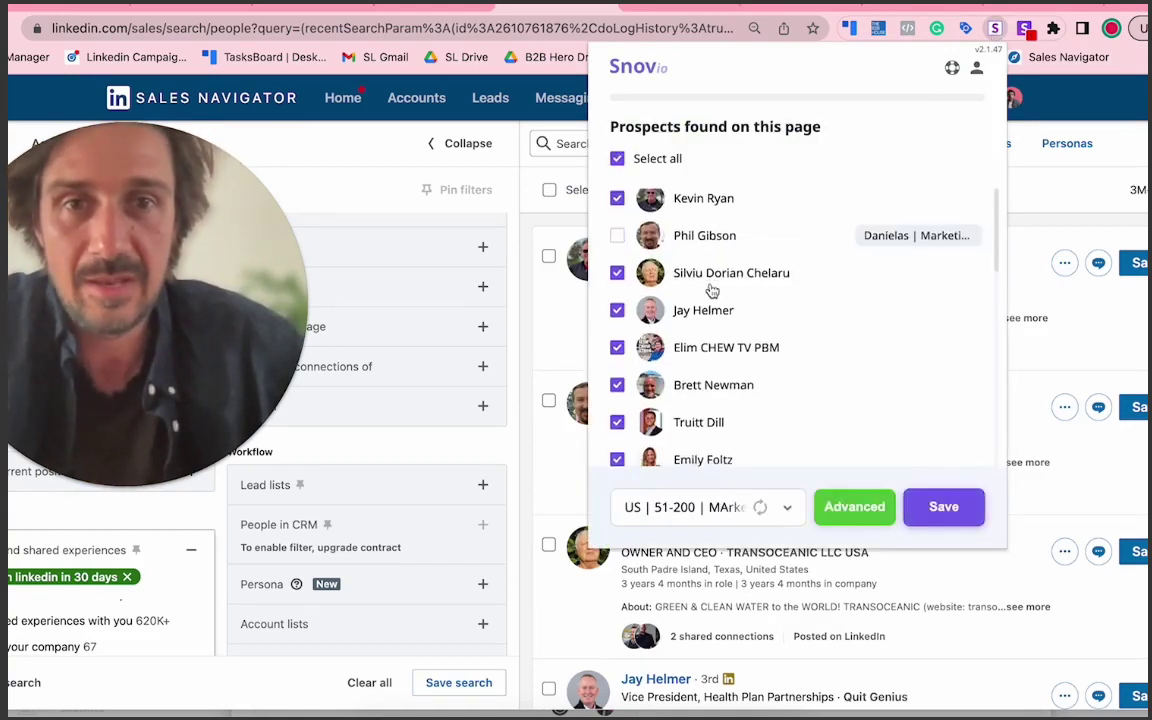
scroll(710, 290, down, 5)
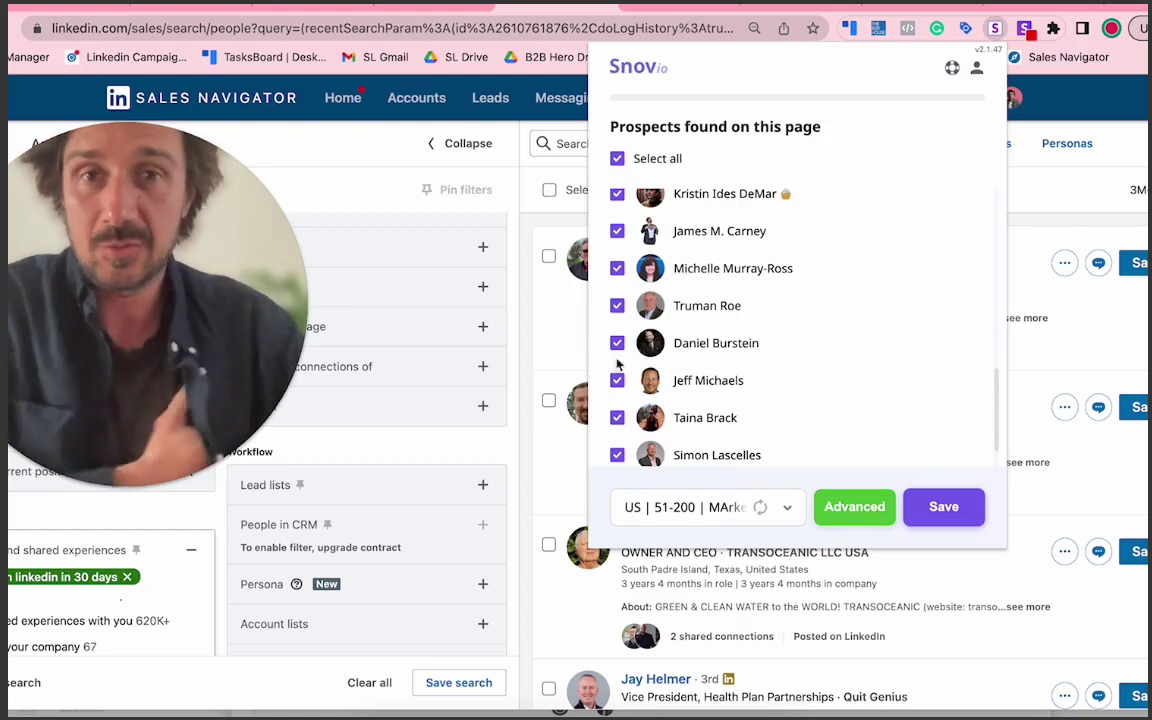
click(535, 333)
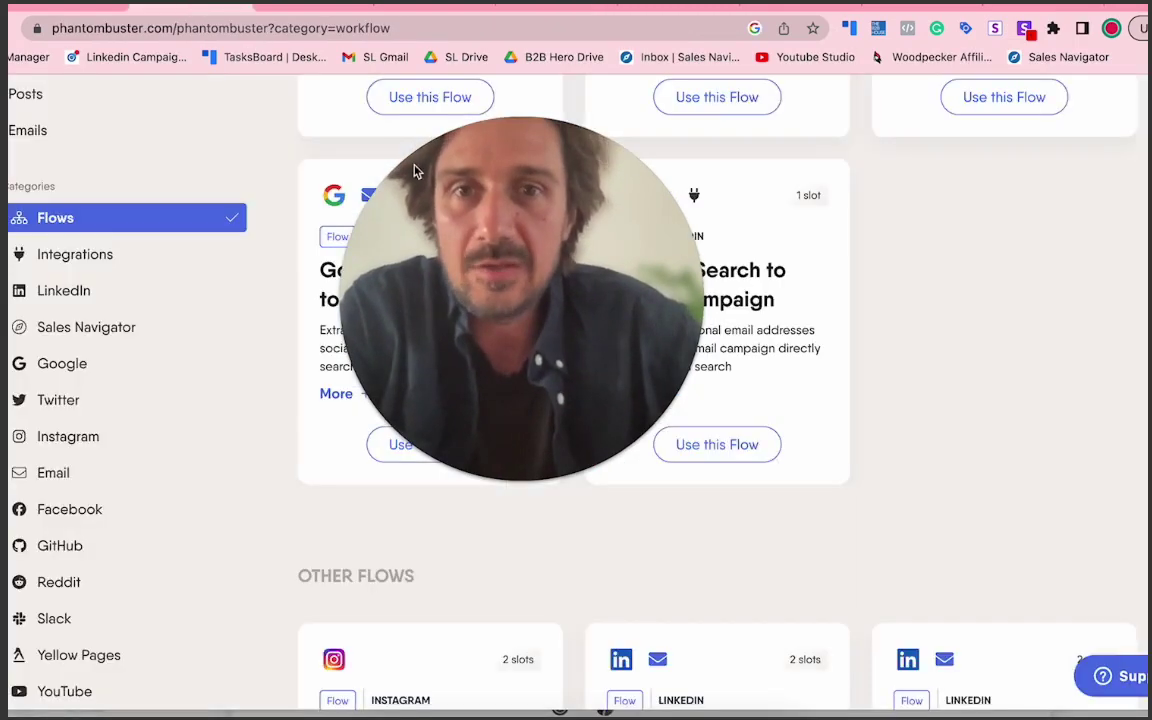
Browse the PhantomBuster Flows category automation cards.
drag(605, 222, 968, 298)
scroll(551, 374, up, 5)
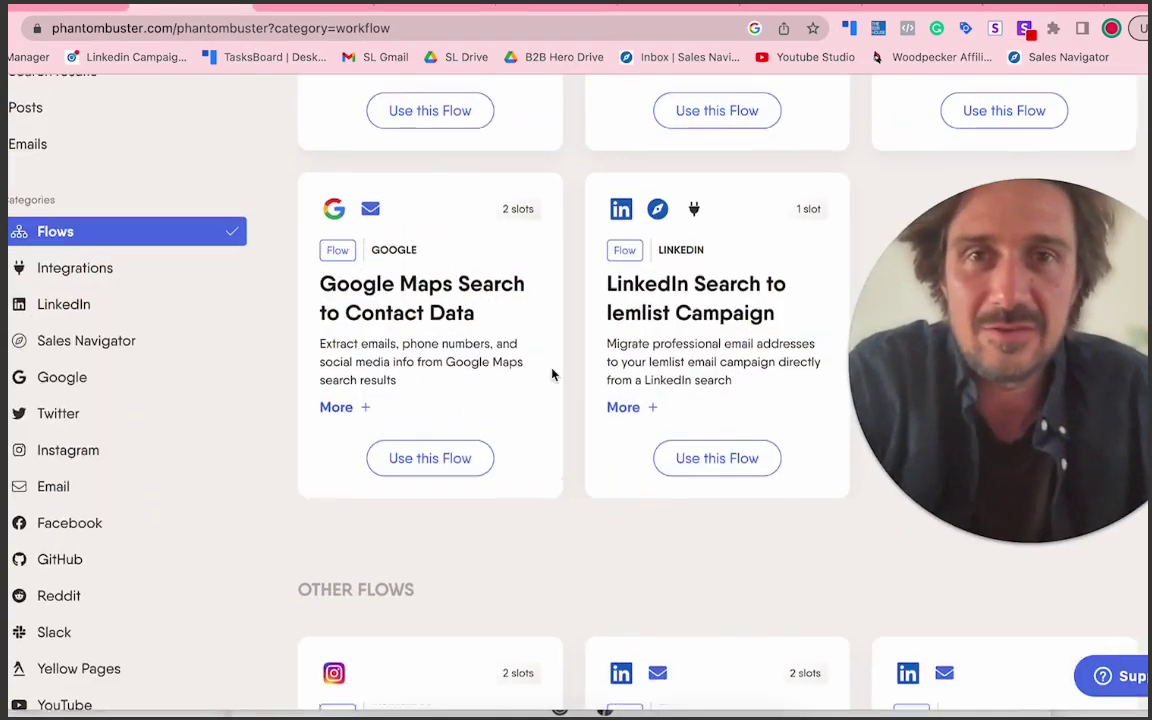
scroll(551, 374, down, 5)
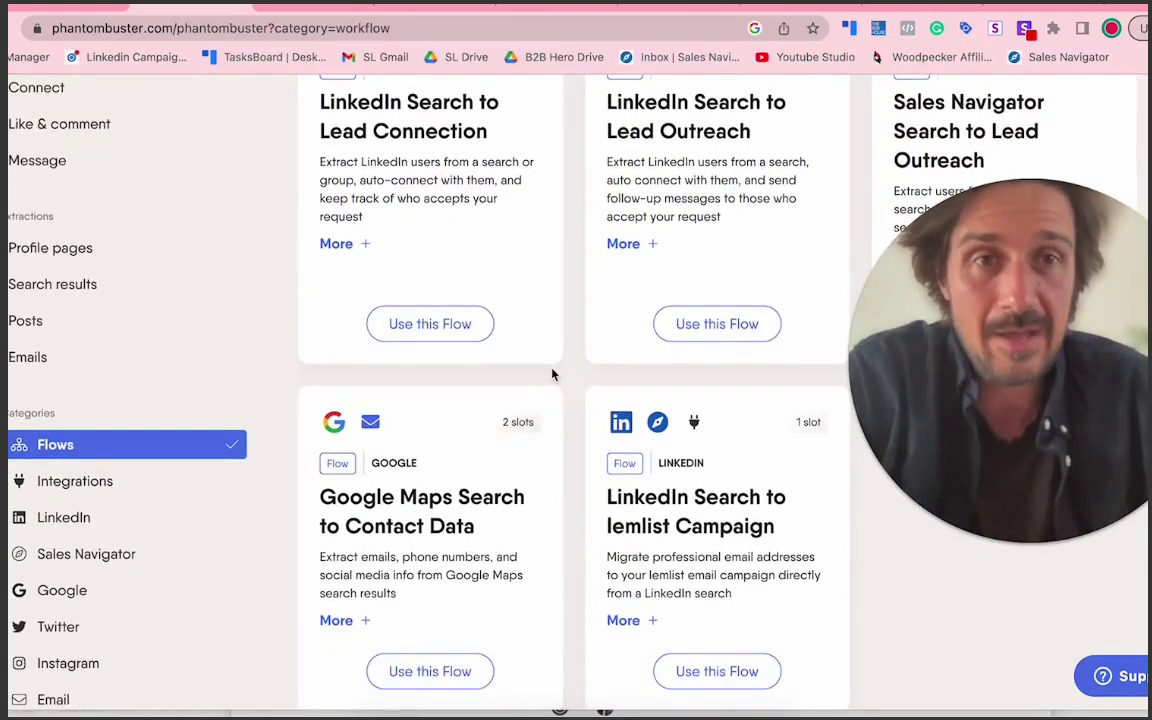
scroll(553, 375, down, 6)
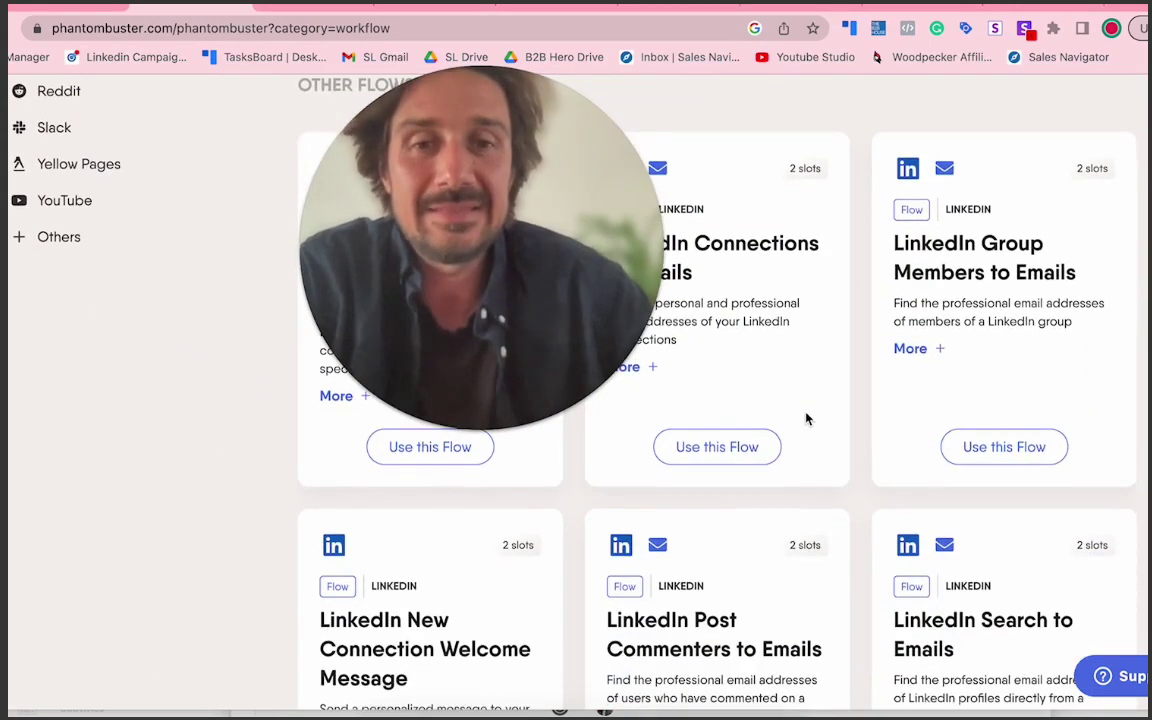
scroll(805, 417, down, 4)
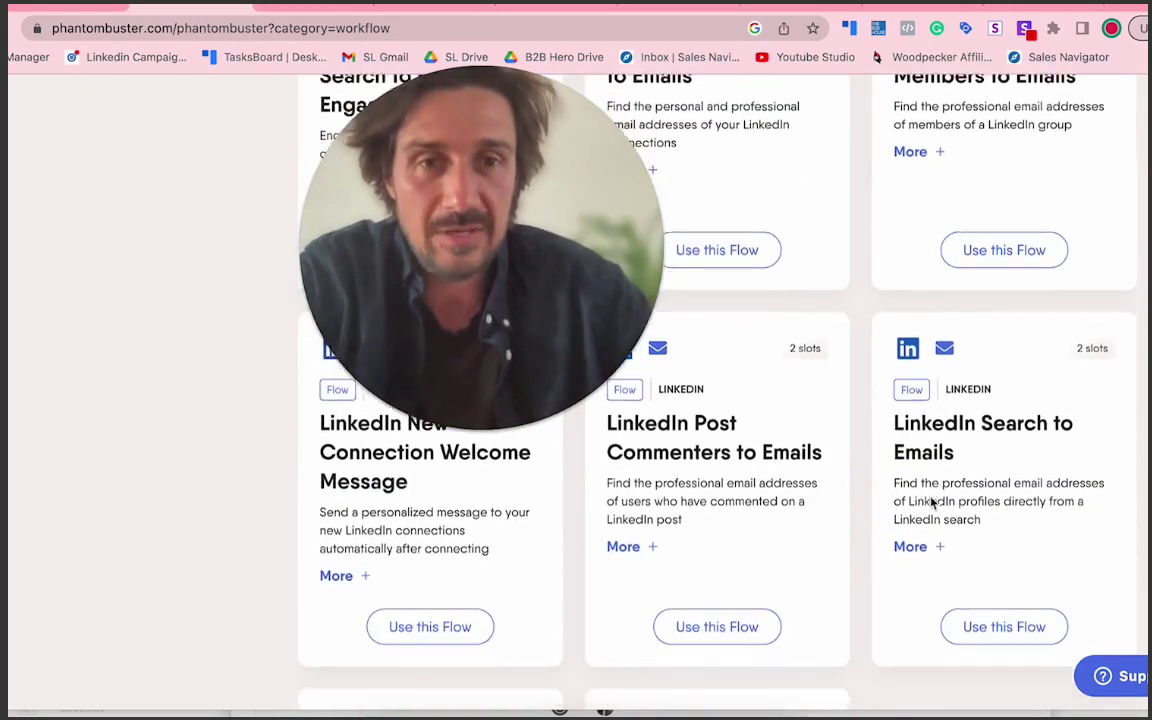
scroll(968, 480, down, 1)
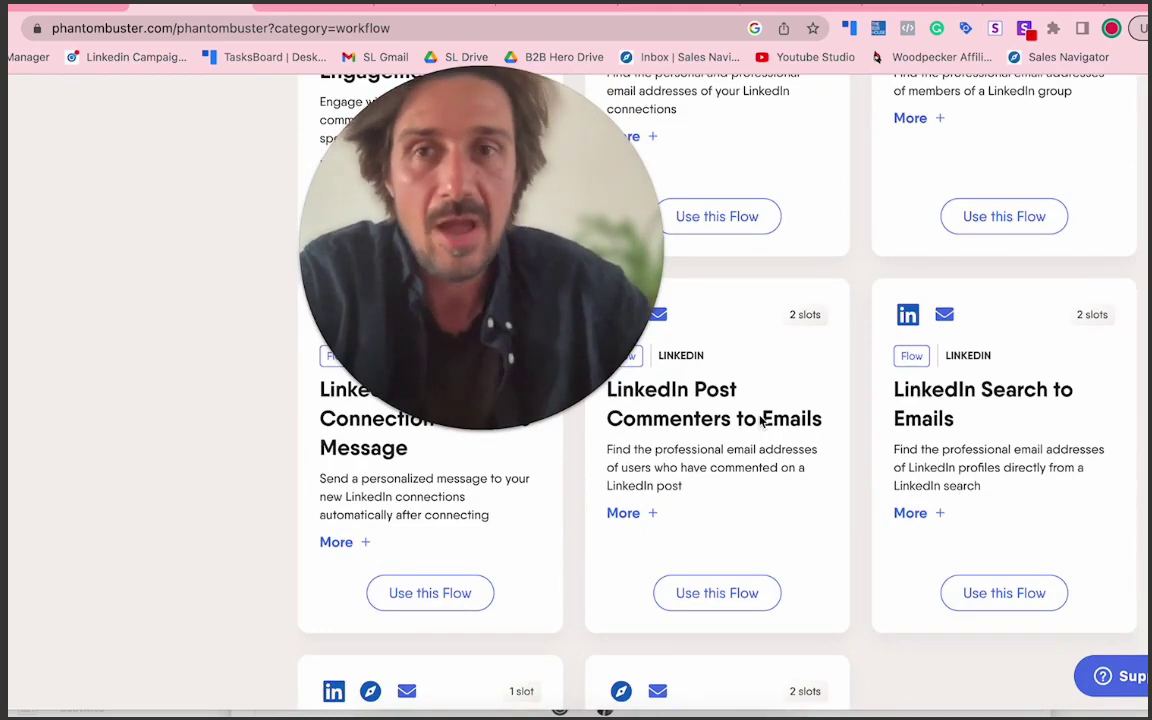
scroll(614, 306, up, 10)
scroll(181, 309, up, 2)
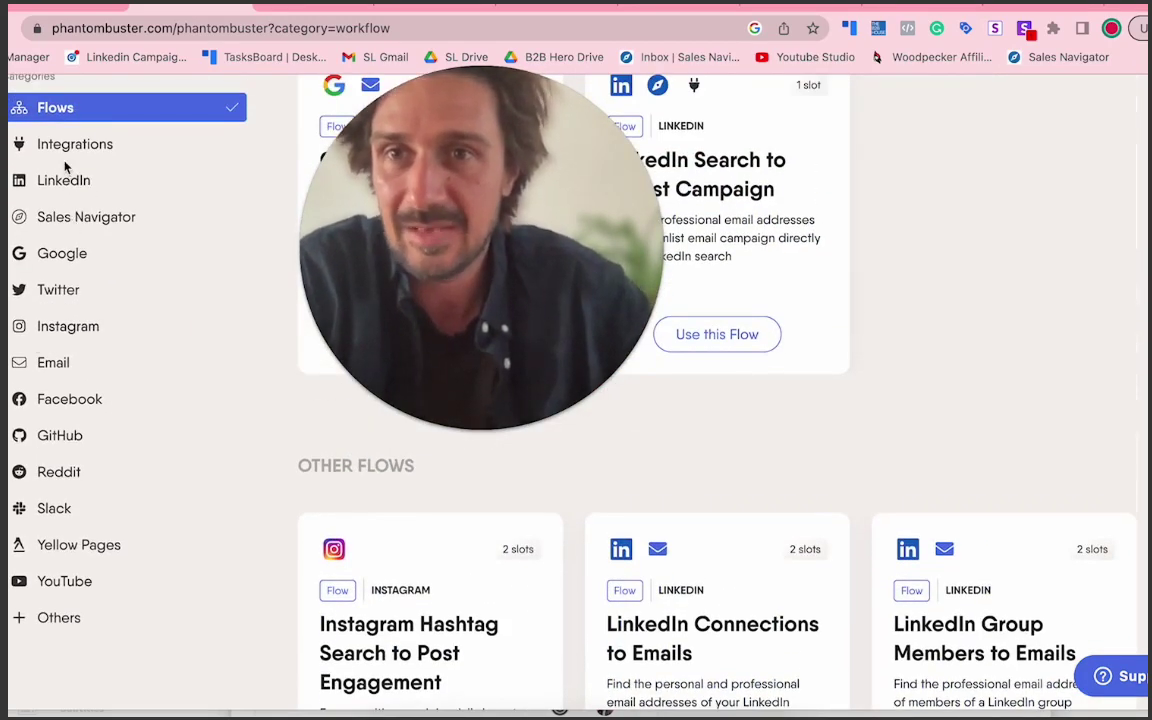
Show the Google category, including Chrome Extension Review Extractor and Google Maps Search Export.
click(50, 253)
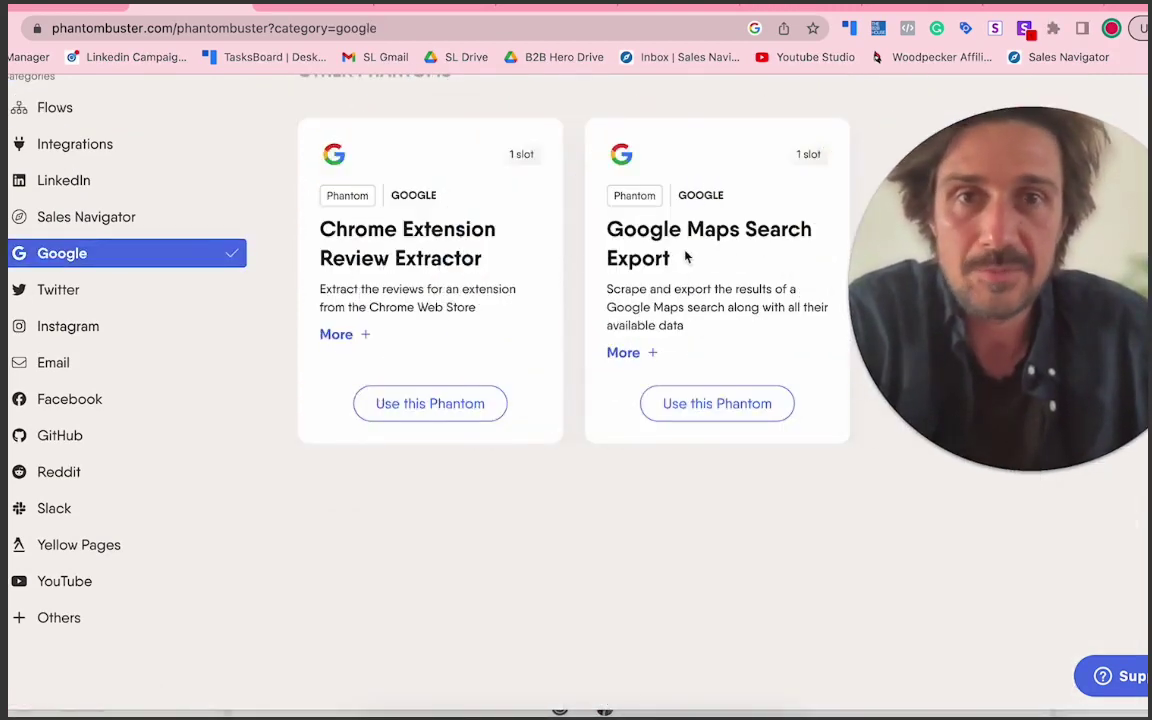
scroll(413, 280, up, 4)
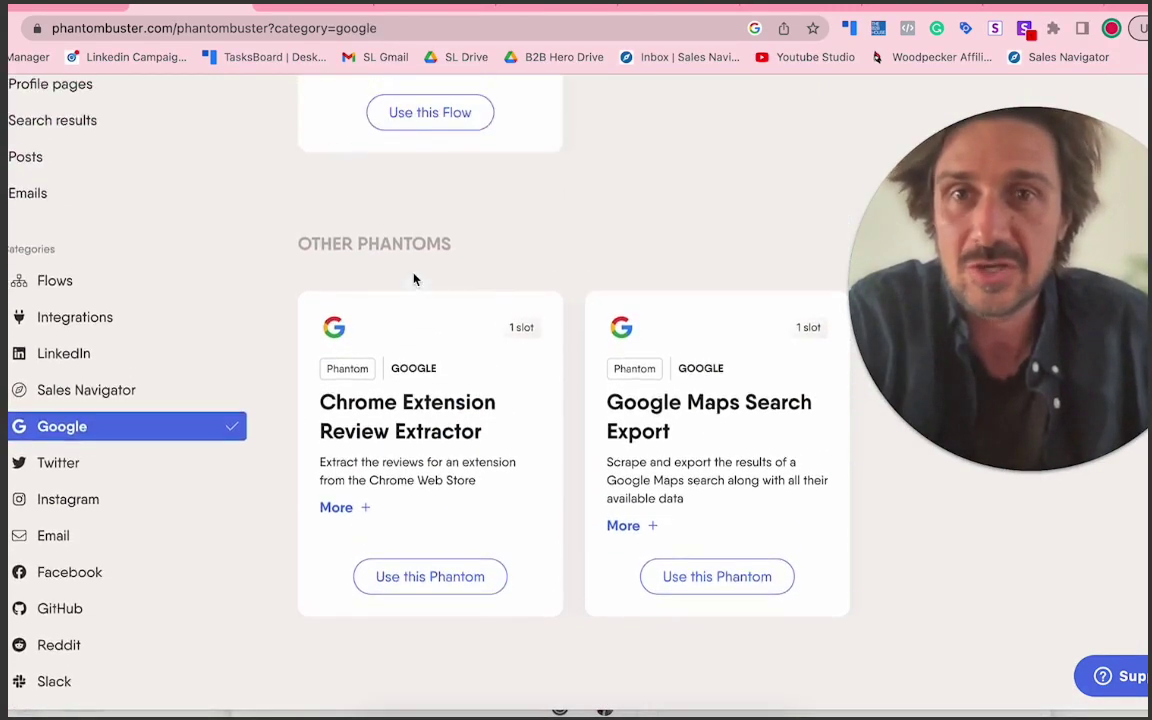
scroll(414, 279, up, 5)
scroll(414, 279, down, 3)
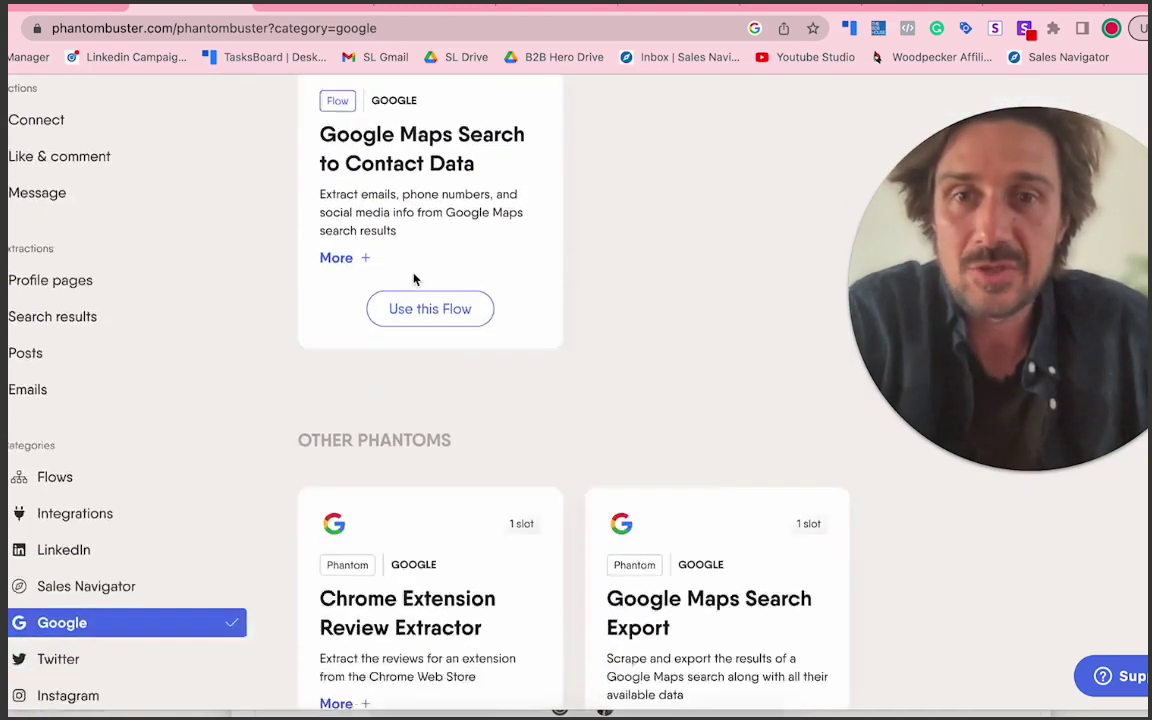
scroll(414, 279, down, 5)
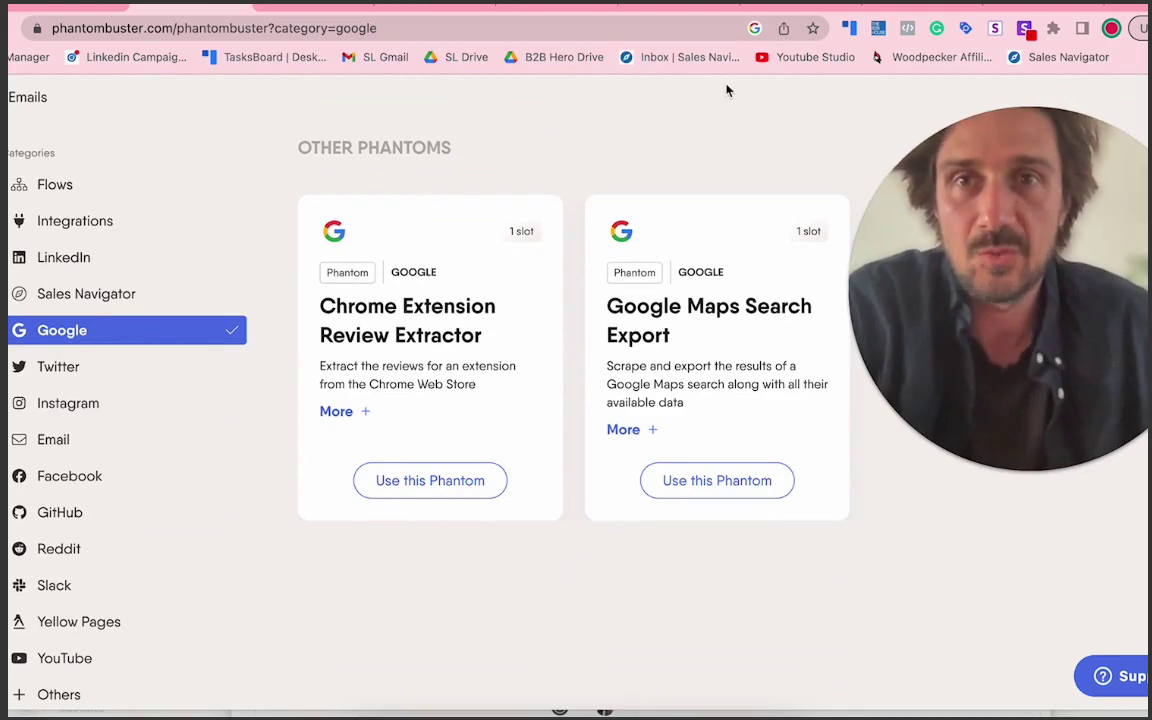
Switch to Apollo.io and scroll its 'reach every buyer on Earth' homepage.
click(316, 8)
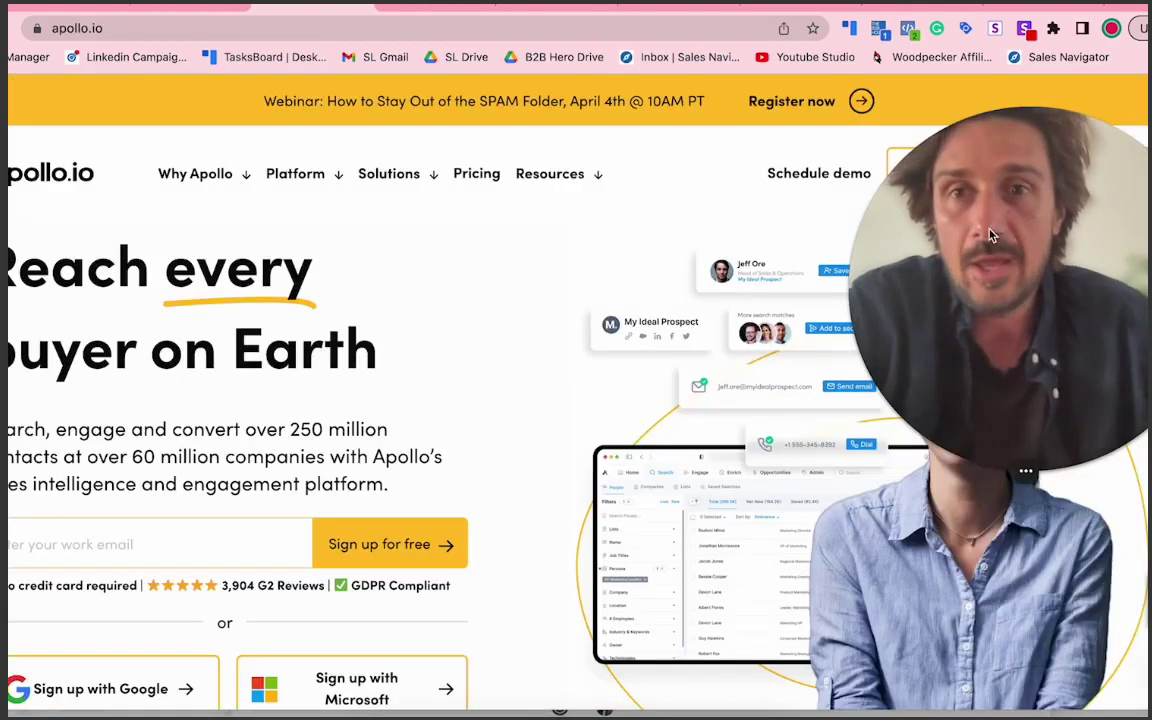
drag(982, 170, 909, 165)
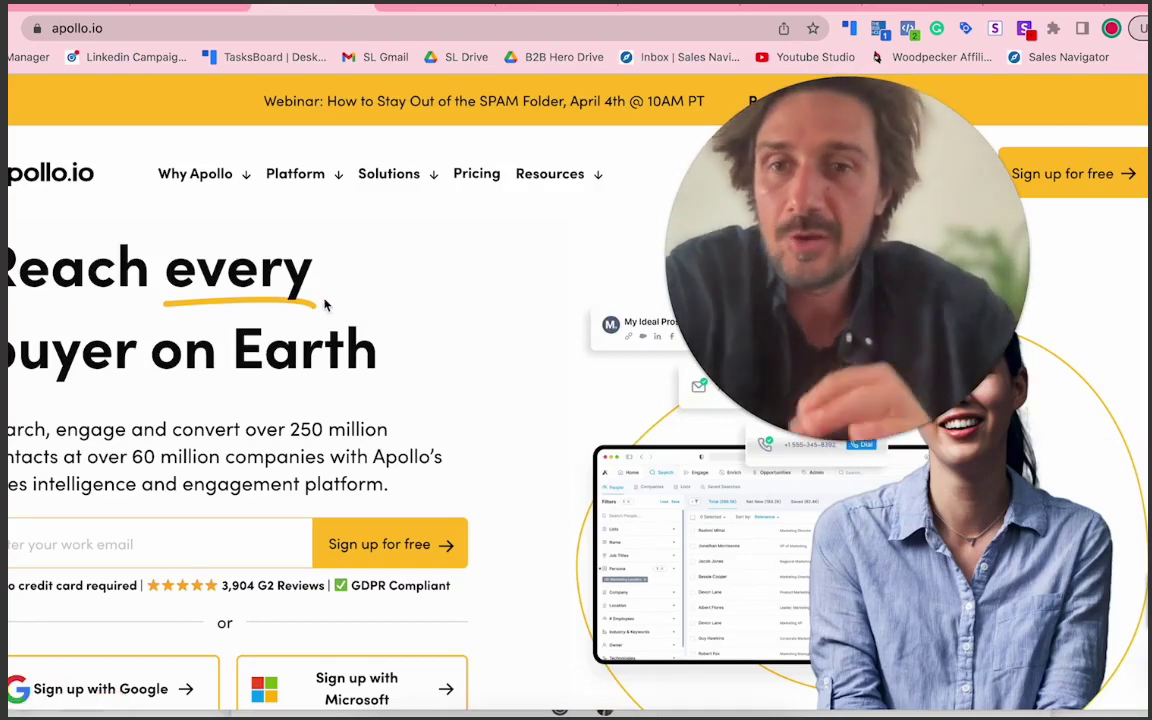
scroll(470, 368, down, 3)
scroll(470, 368, up, 1)
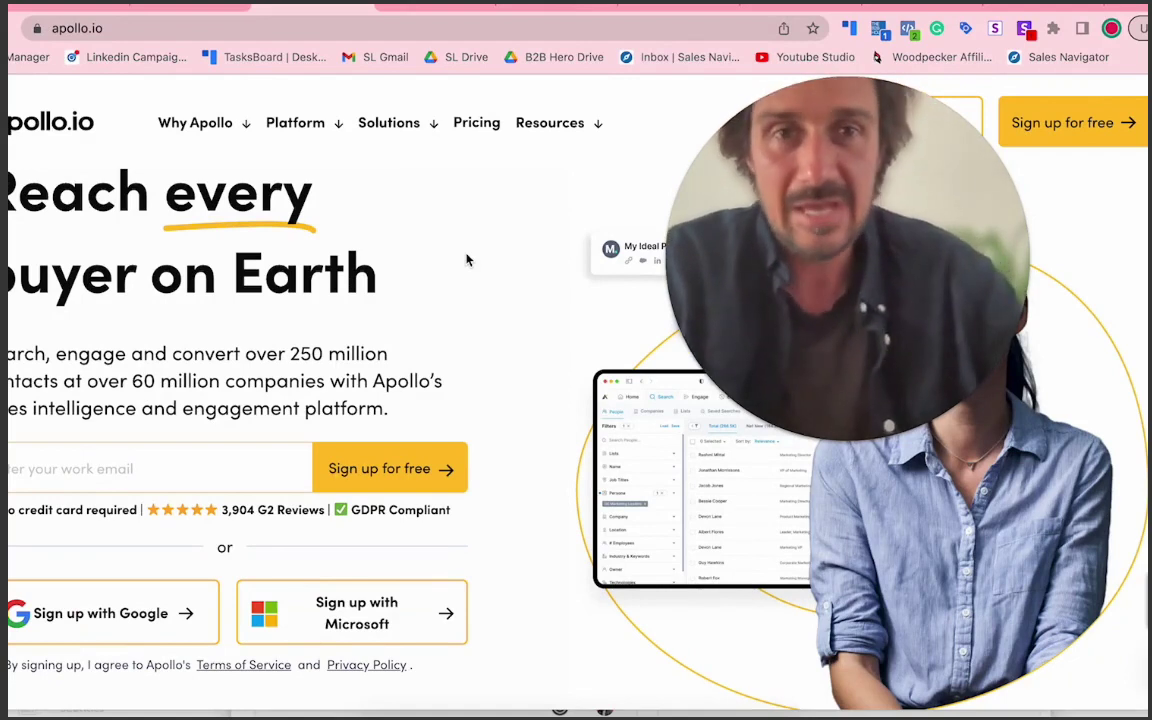
scroll(462, 320, down, 1)
Show Apollo's monthly pricing: Free $0, Basic $49 and Professional $99 per user.
click(479, 139)
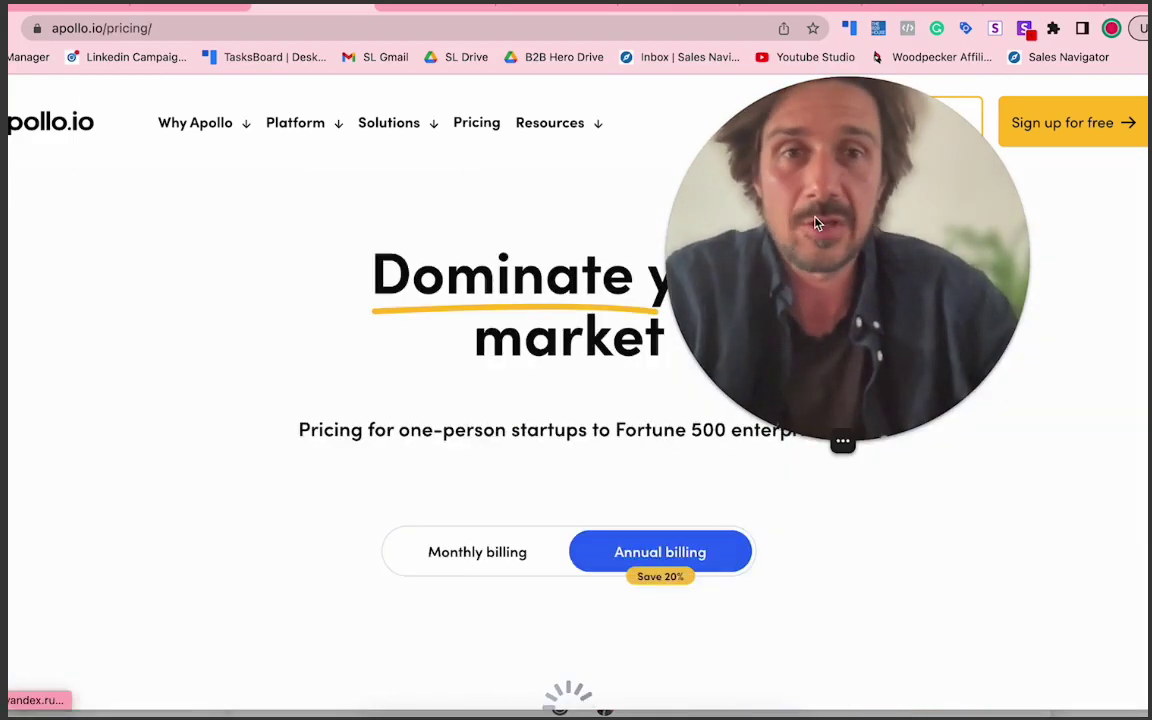
scroll(480, 420, down, 2)
click(463, 430)
scroll(463, 430, down, 5)
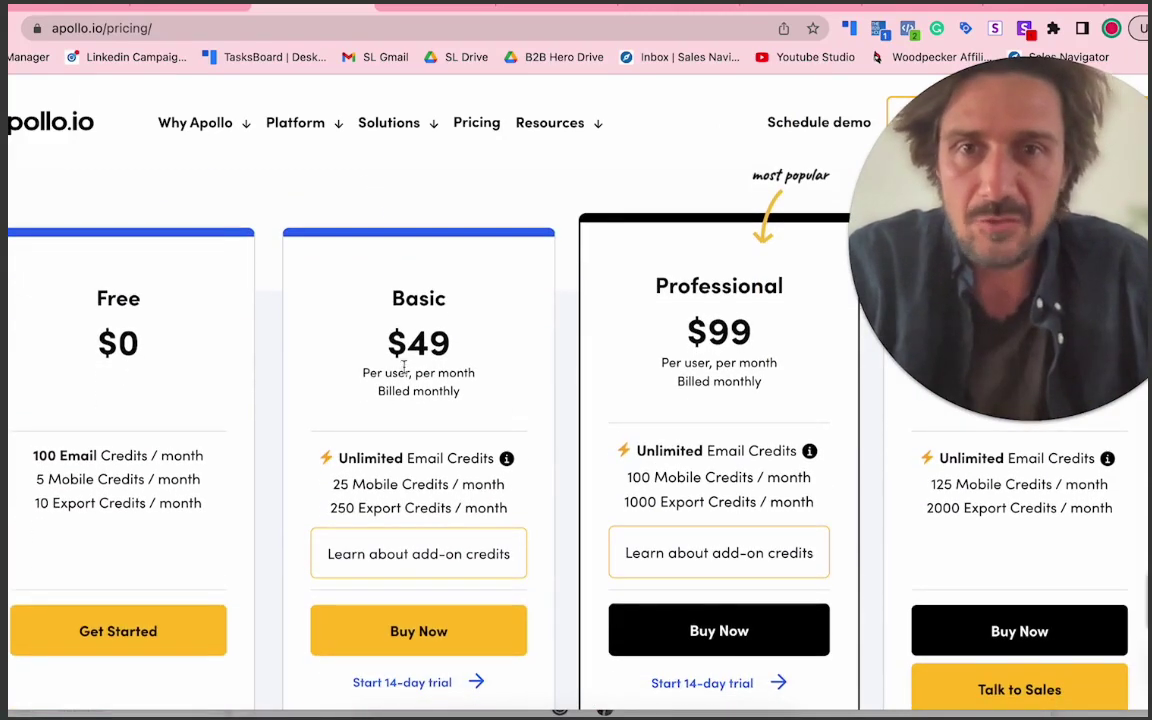
scroll(588, 441, down, 1)
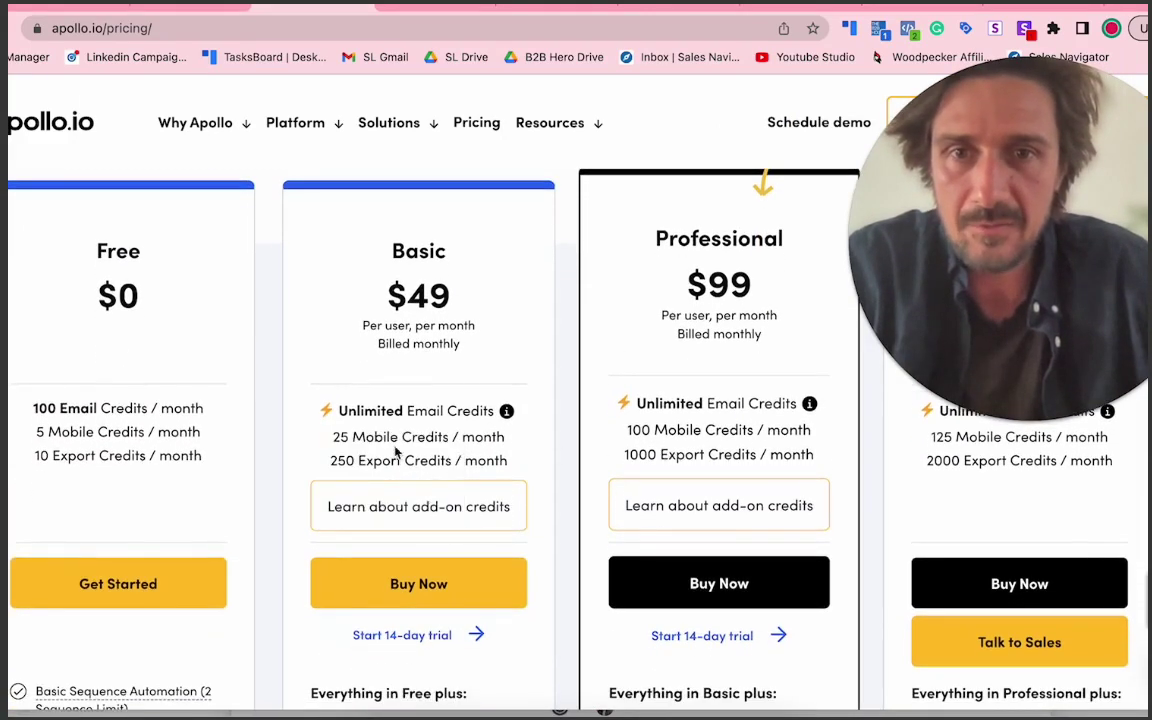
mouse_move(345, 463)
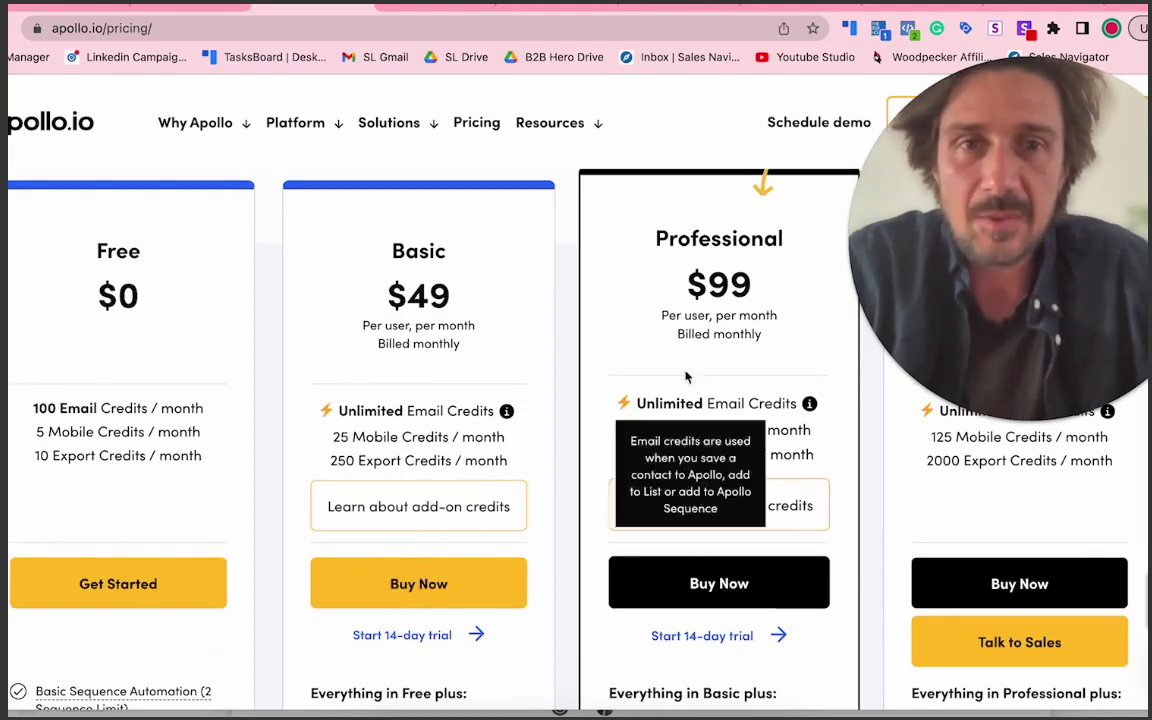
mouse_move(638, 458)
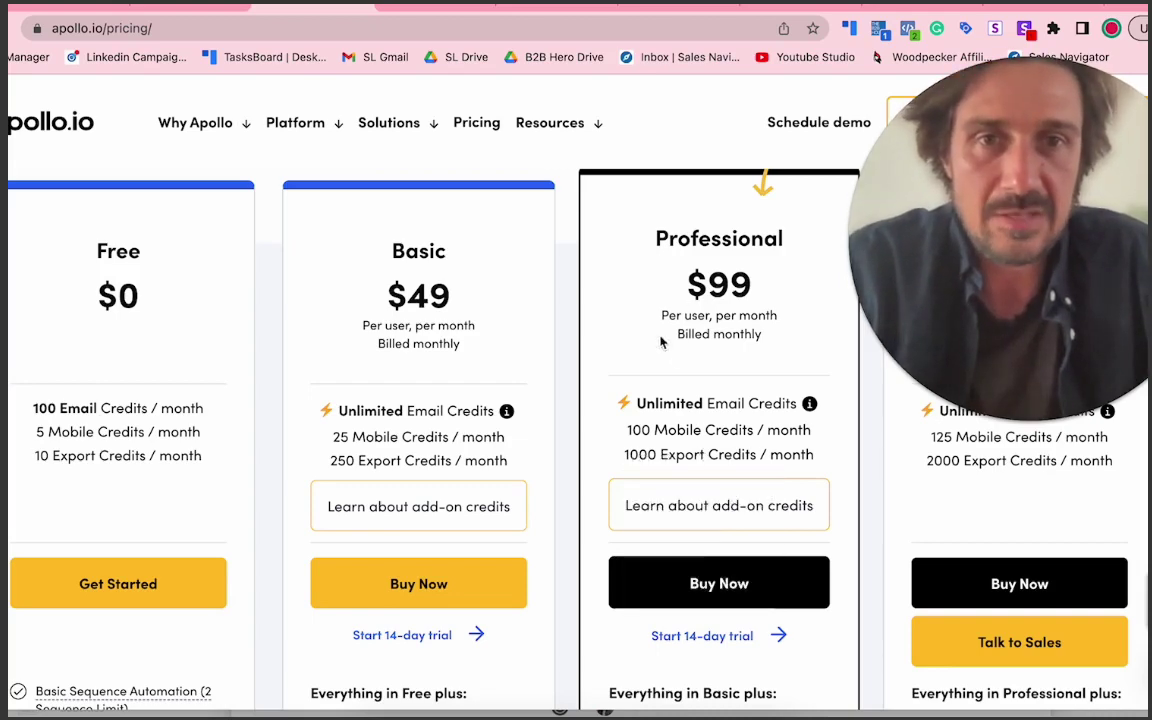
scroll(699, 305, down, 1)
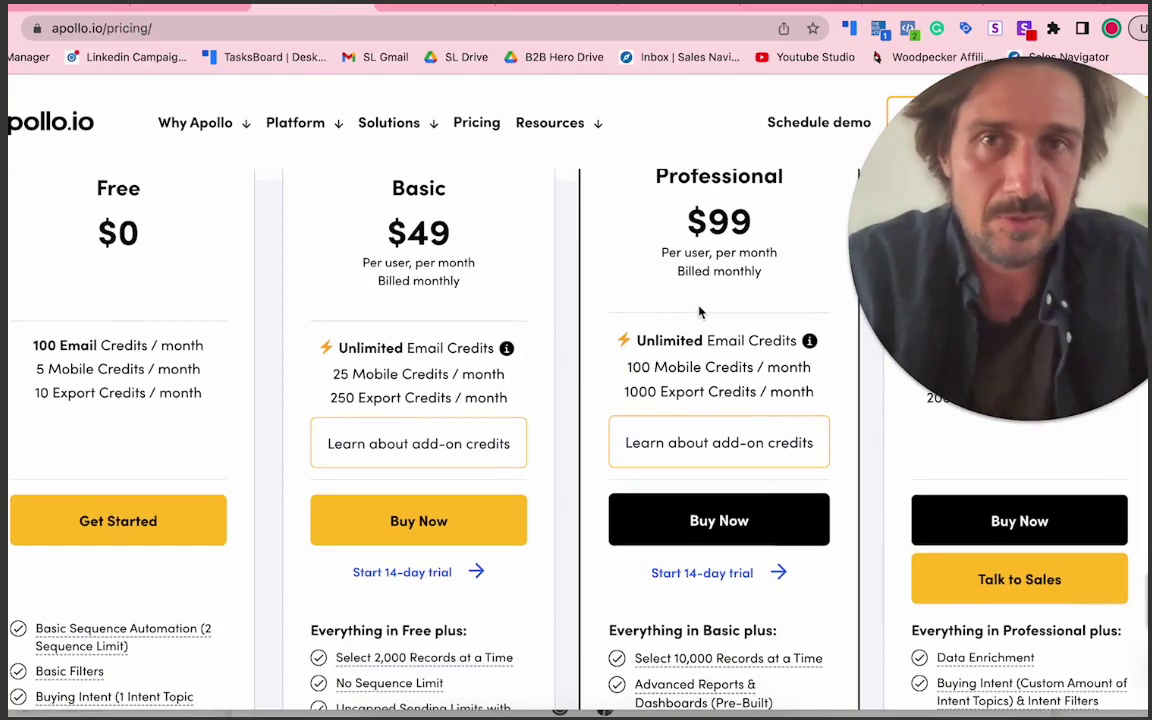
Return to Snov.io pricing to compare Trial $0, Starter $30, Pro 5K $75 and Custom $999 plans.
key(ctrl+Tab)
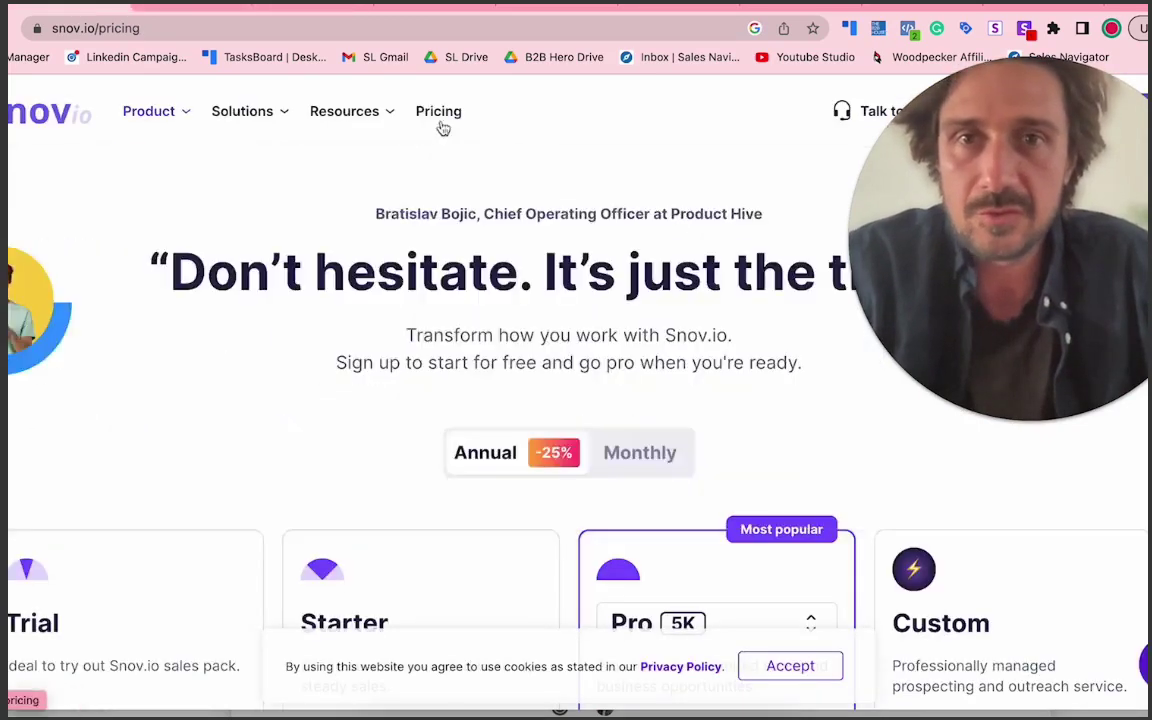
scroll(761, 321, down, 5)
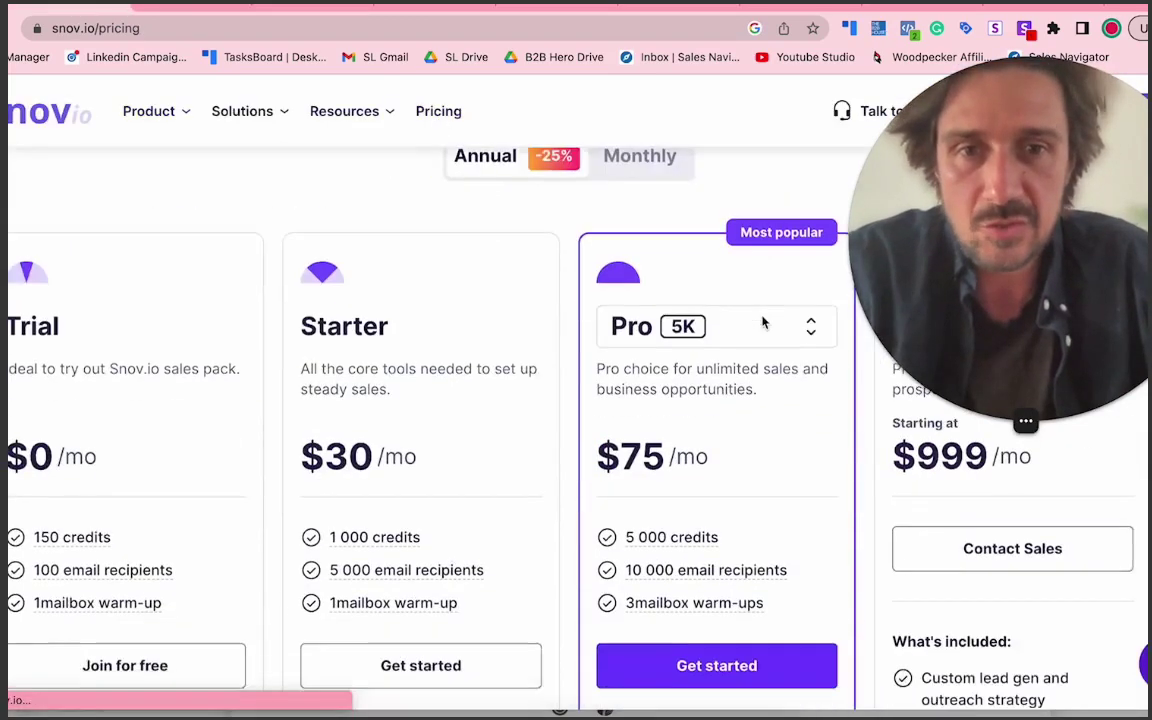
scroll(763, 322, down, 1)
mouse_move(648, 488)
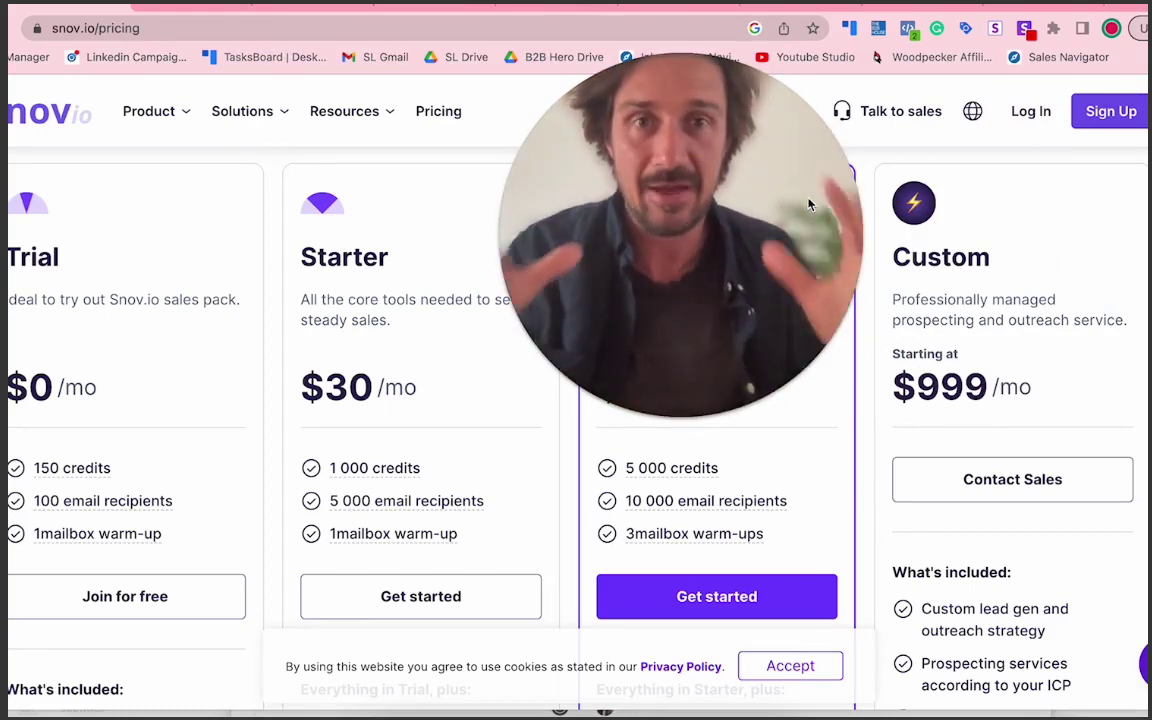
Switch to the woodpecker.co tab to view the Woodpecker cold-email homepage.
click(1035, 5)
drag(797, 167, 932, 158)
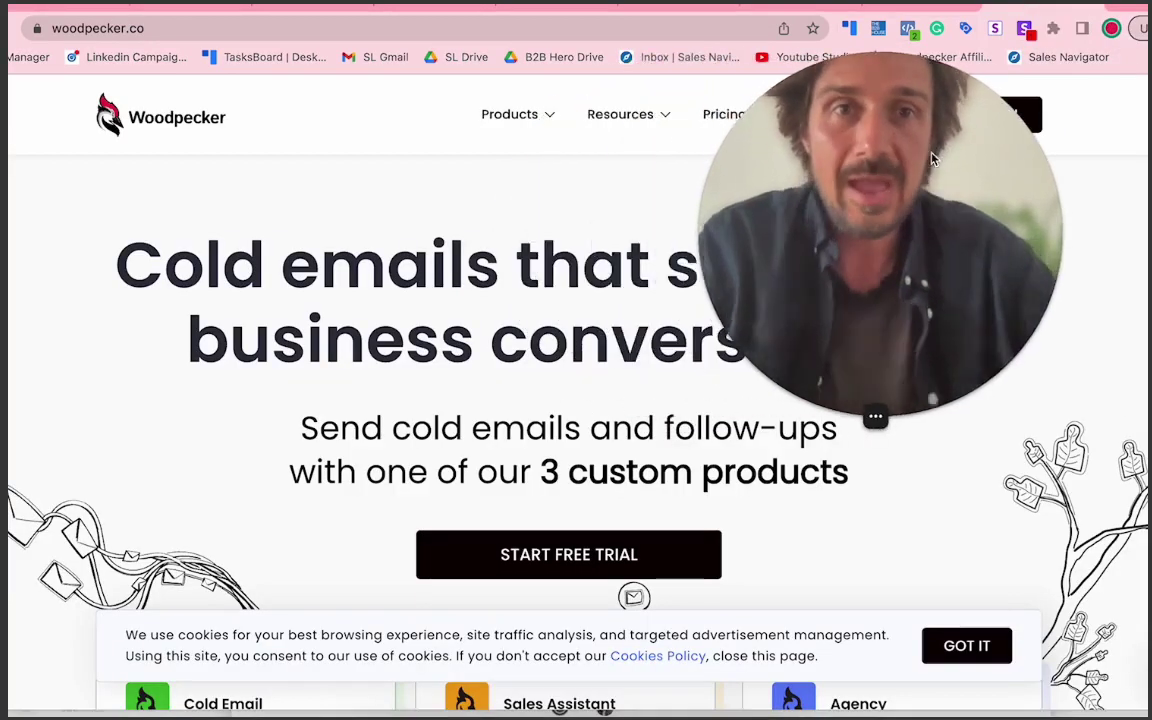